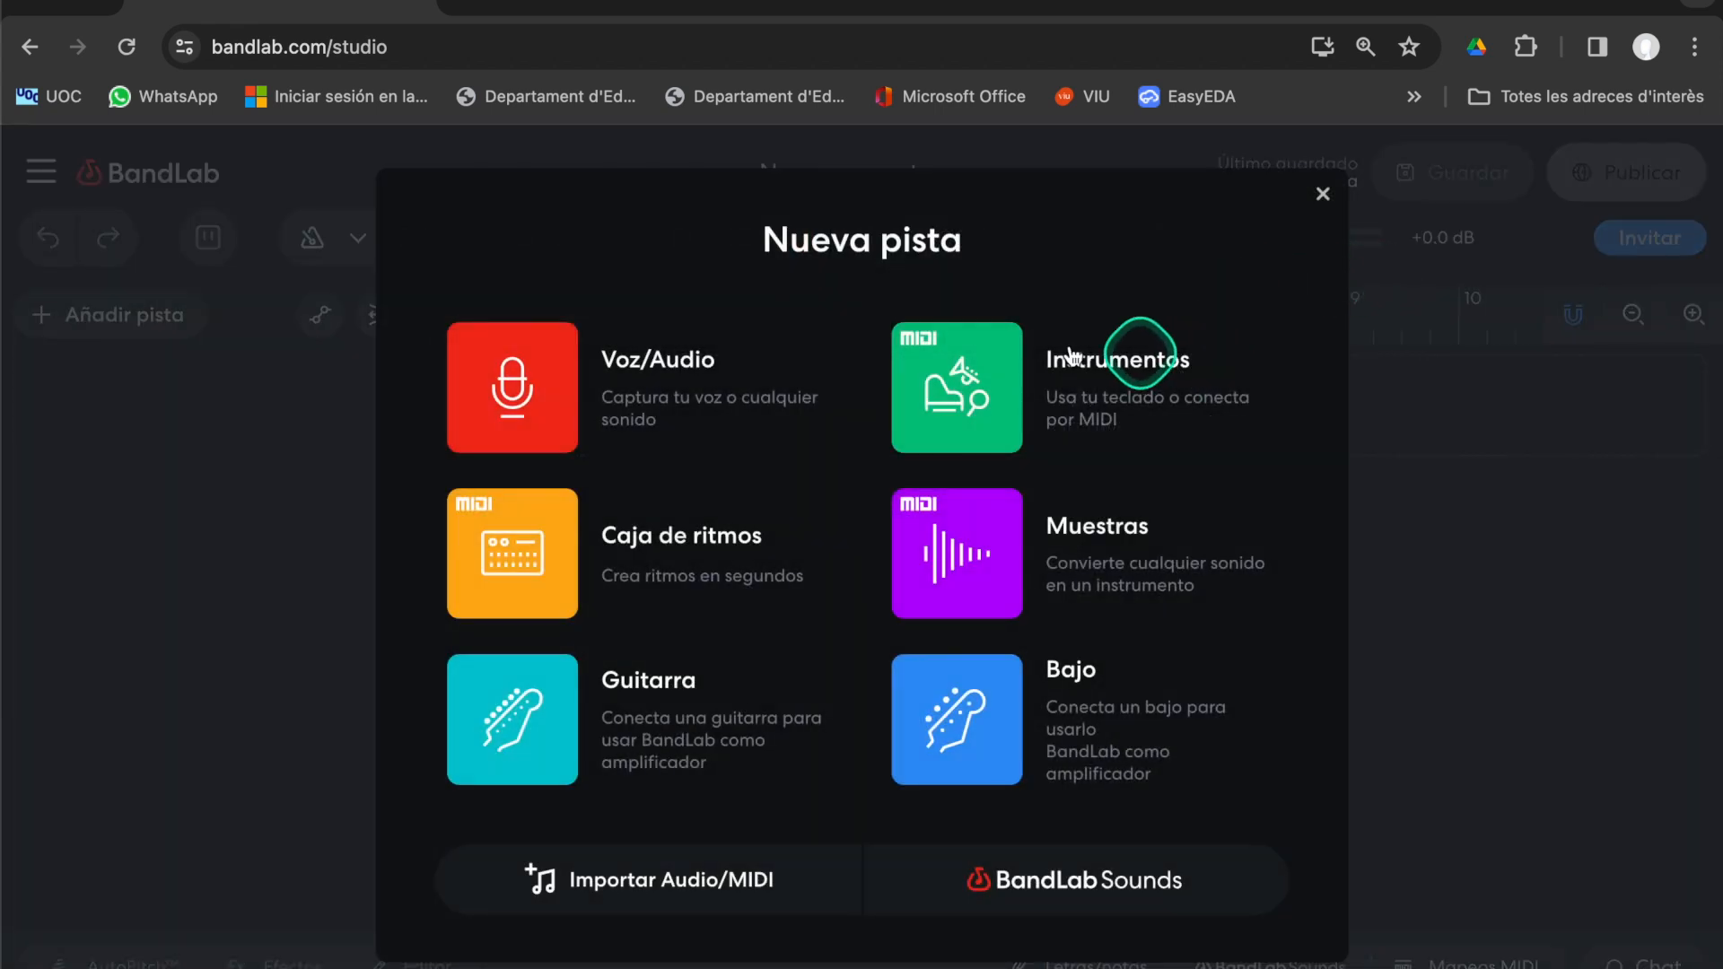
Add an instrument track and set the loop range to cover bars 1 through 8
{"action": "left_click", "coordinate": [942, 377]}
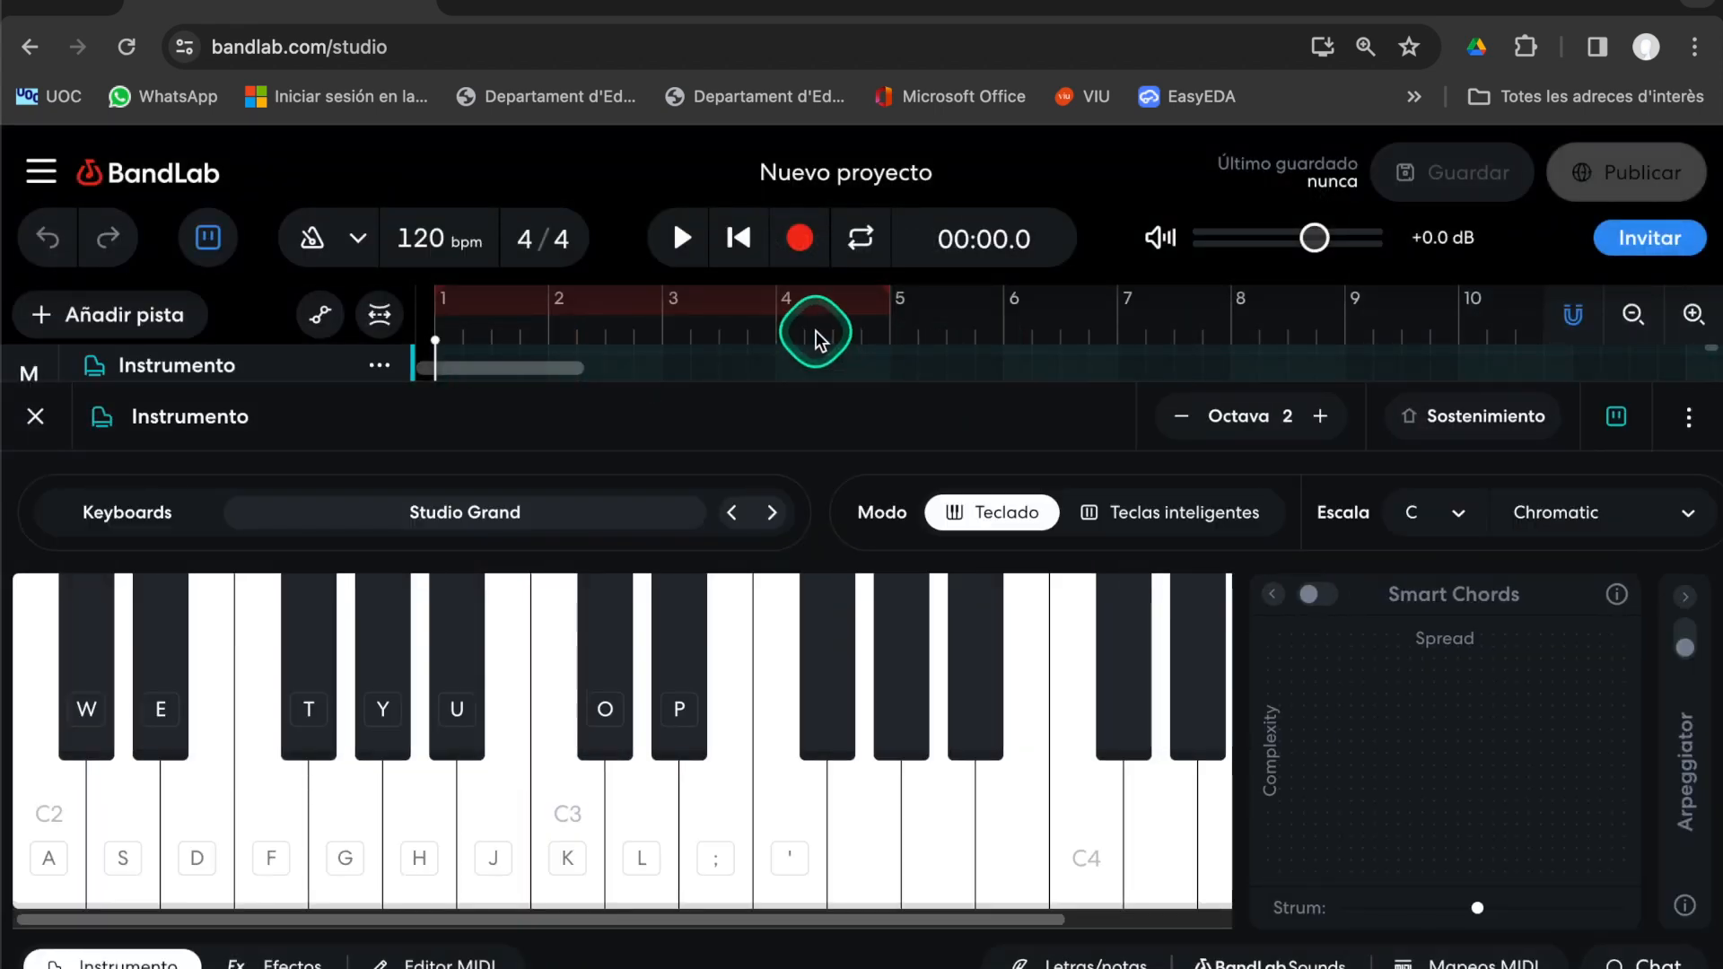
{"action": "left_click_drag", "start_coordinate": [819, 309], "coordinate": [833, 310]}
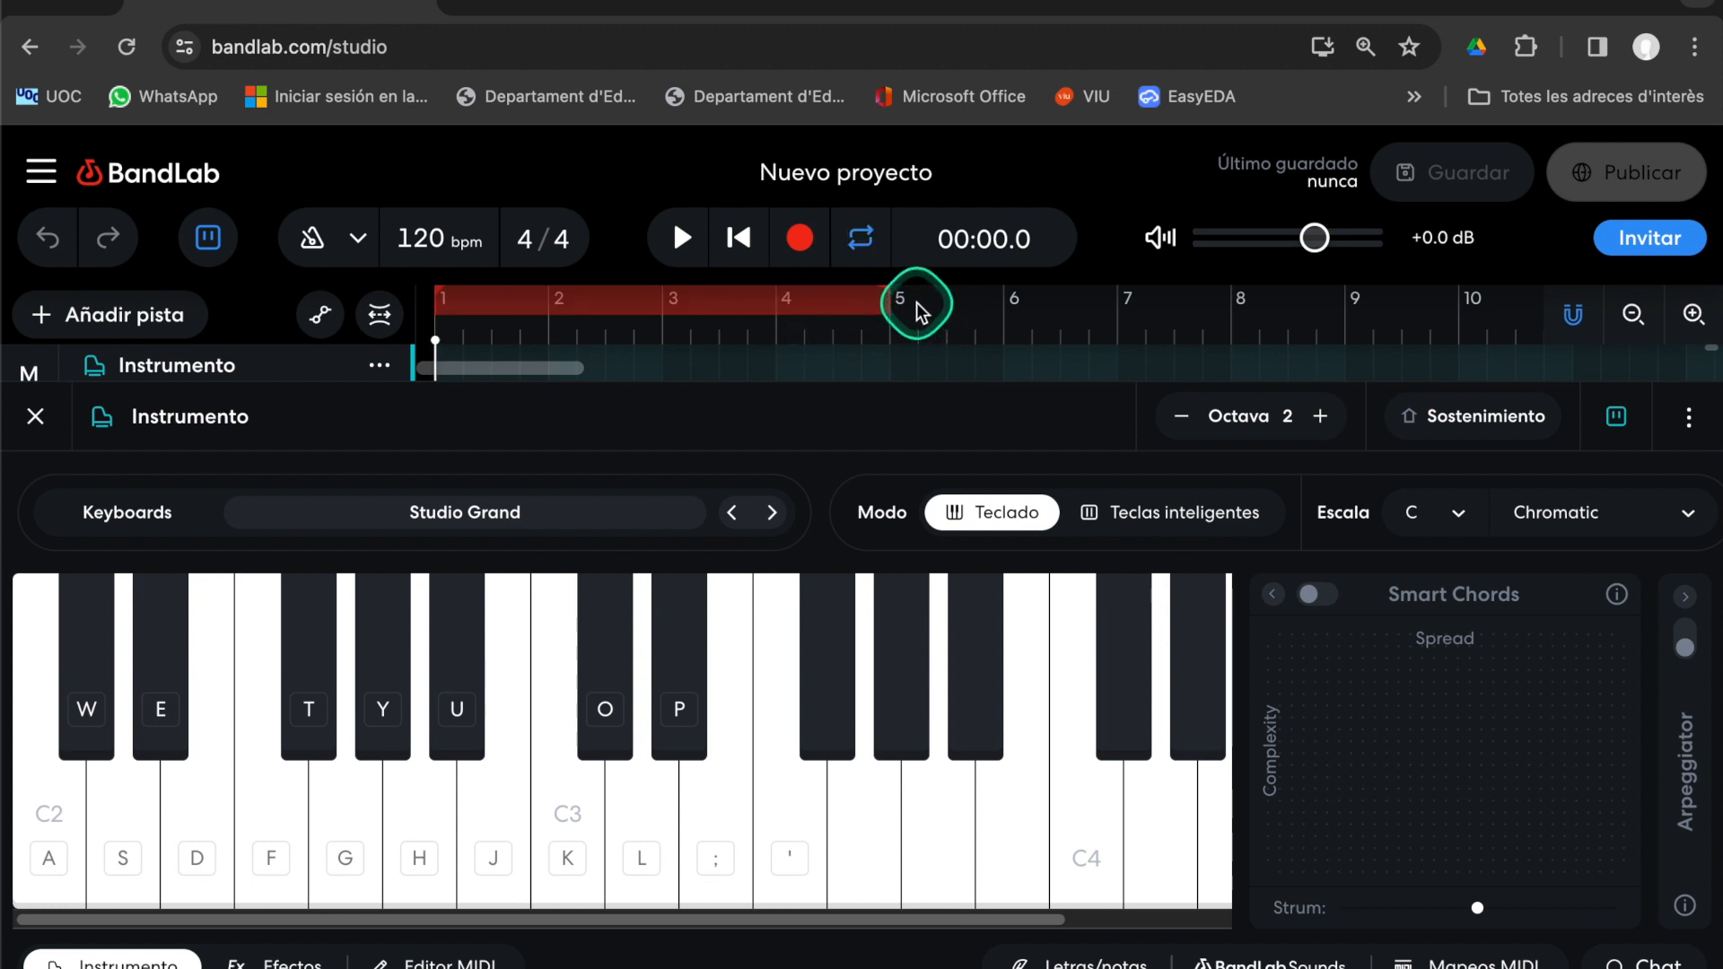
{"action": "left_click_drag", "start_coordinate": [912, 301], "coordinate": [1350, 303]}
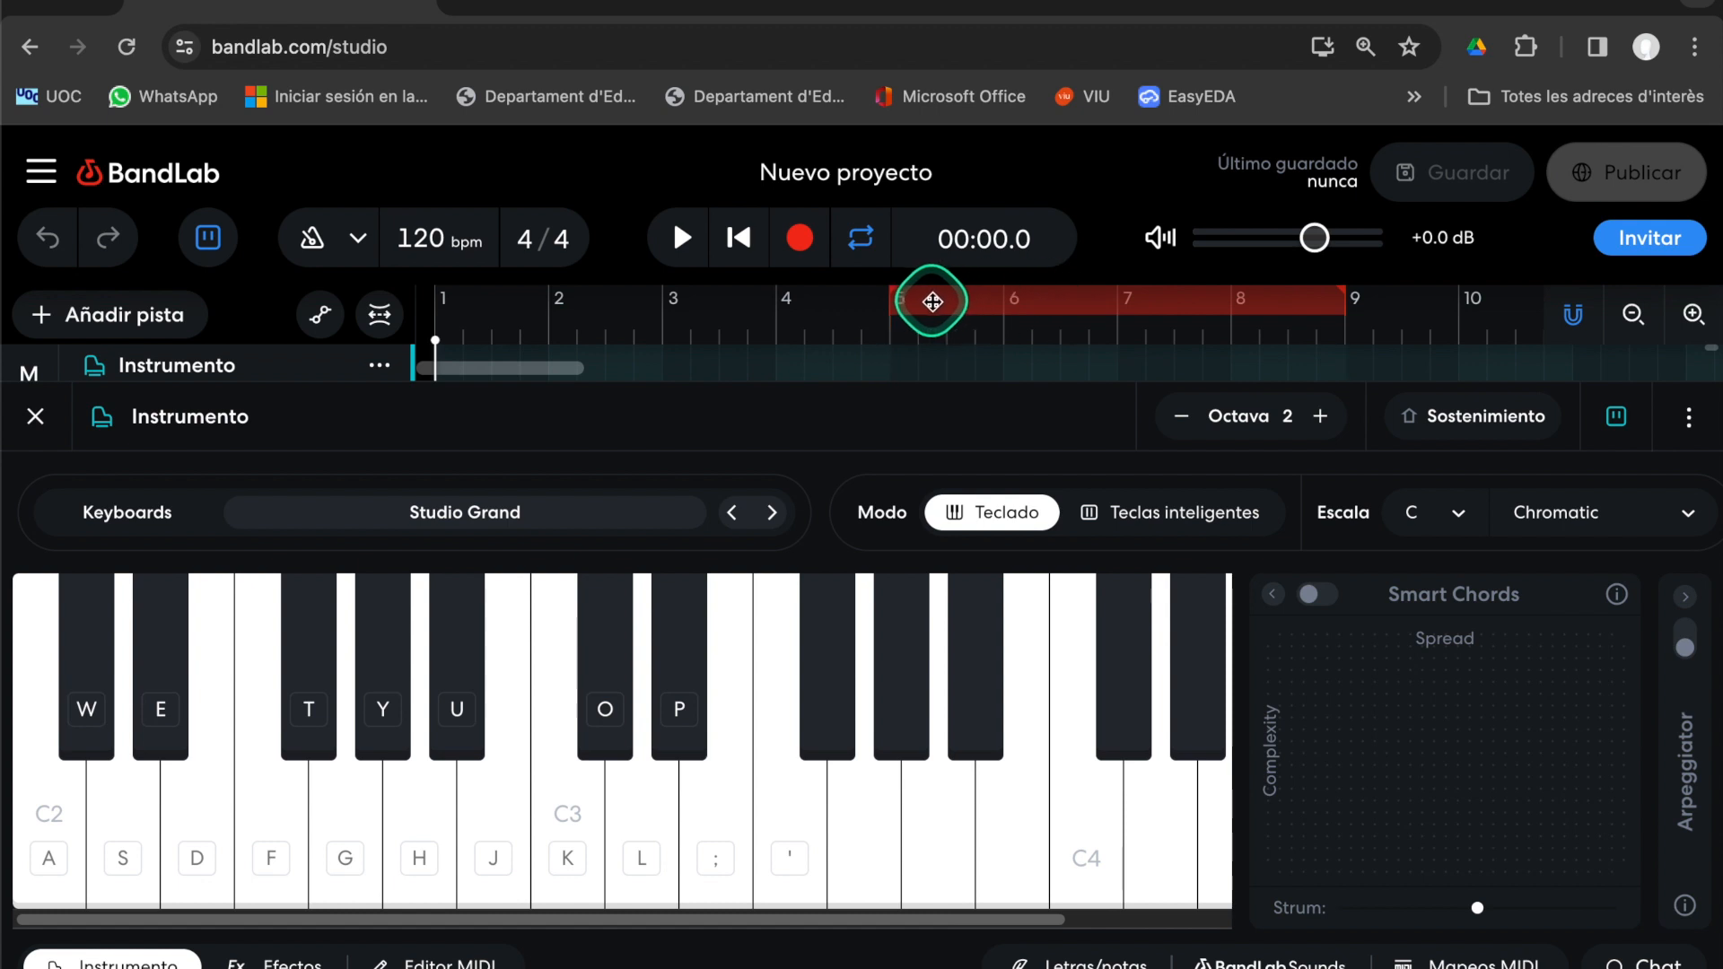
{"action": "left_click_drag", "start_coordinate": [901, 301], "coordinate": [676, 296]}
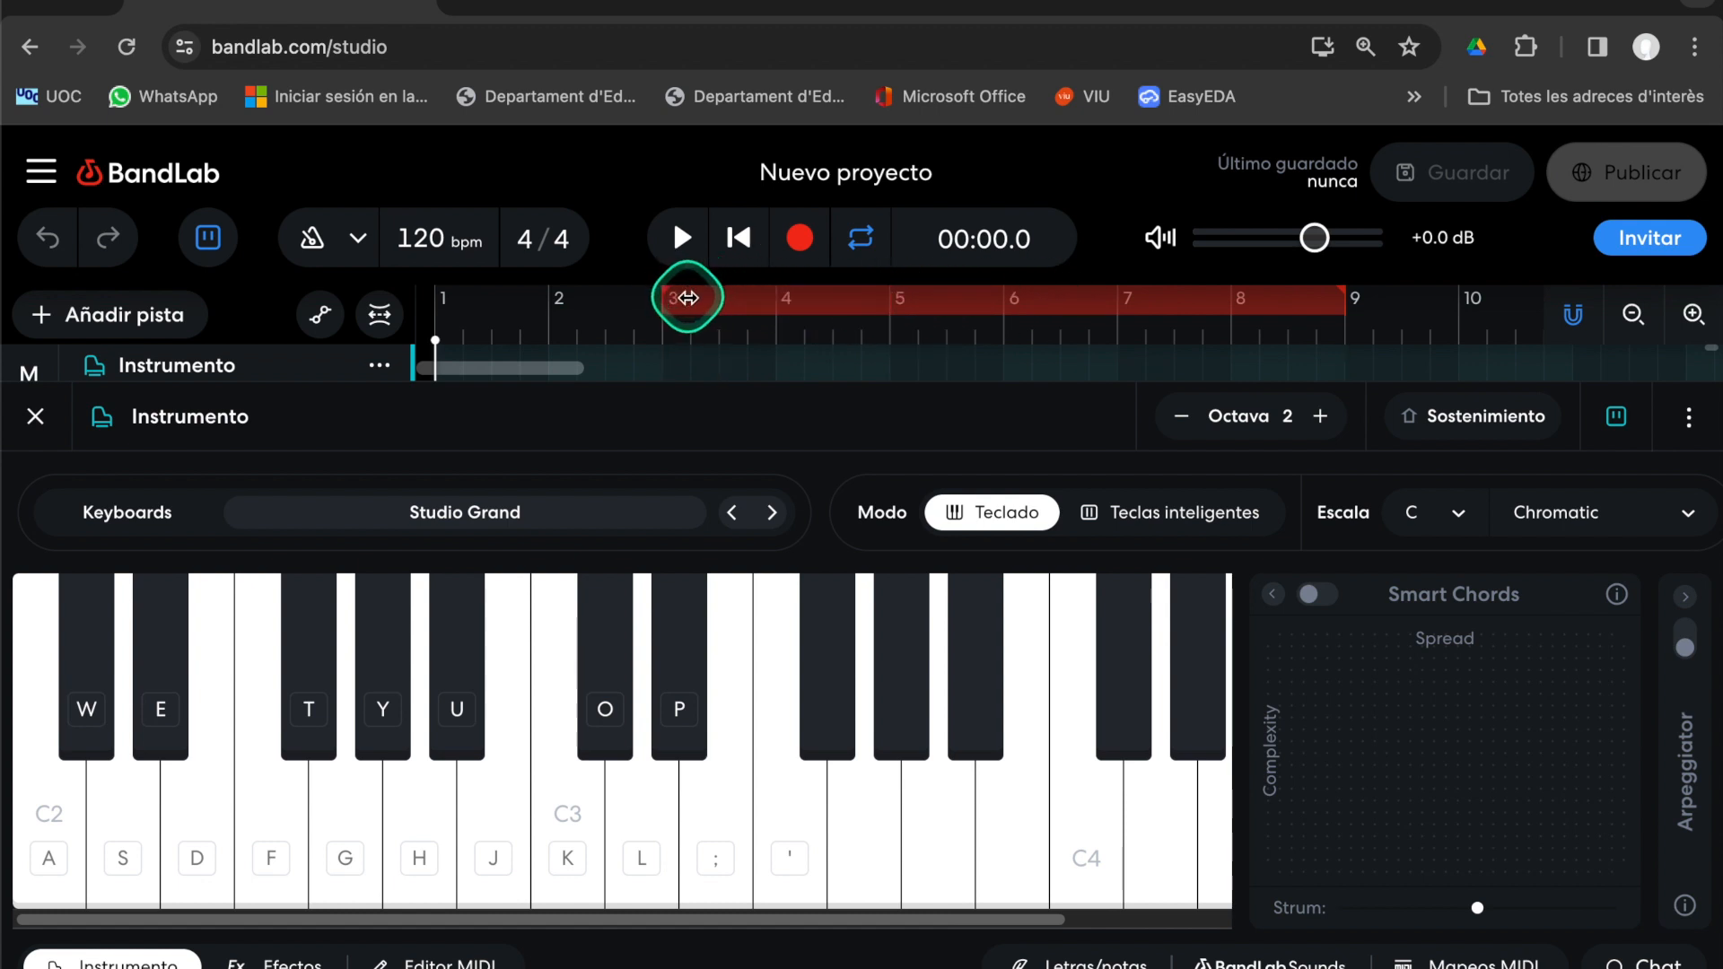
{"action": "left_click_drag", "start_coordinate": [672, 298], "coordinate": [408, 294]}
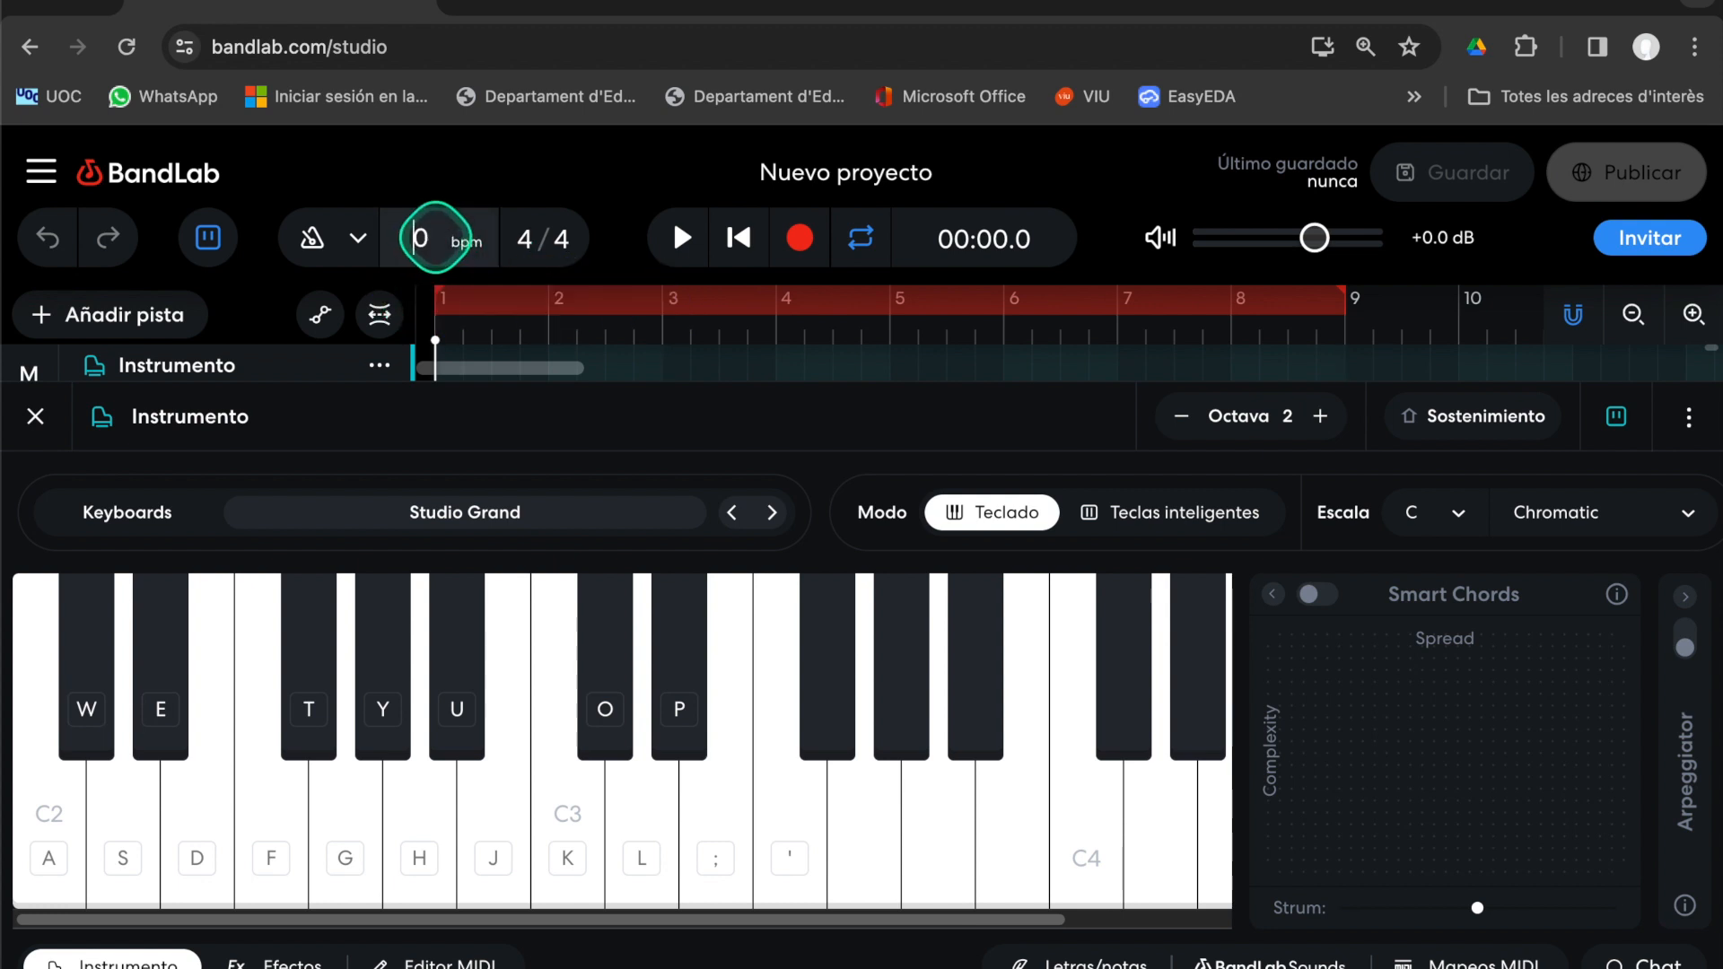
Set the project tempo to 80 bpm and turn on the metronome
{"action": "left_click", "coordinate": [321, 254]}
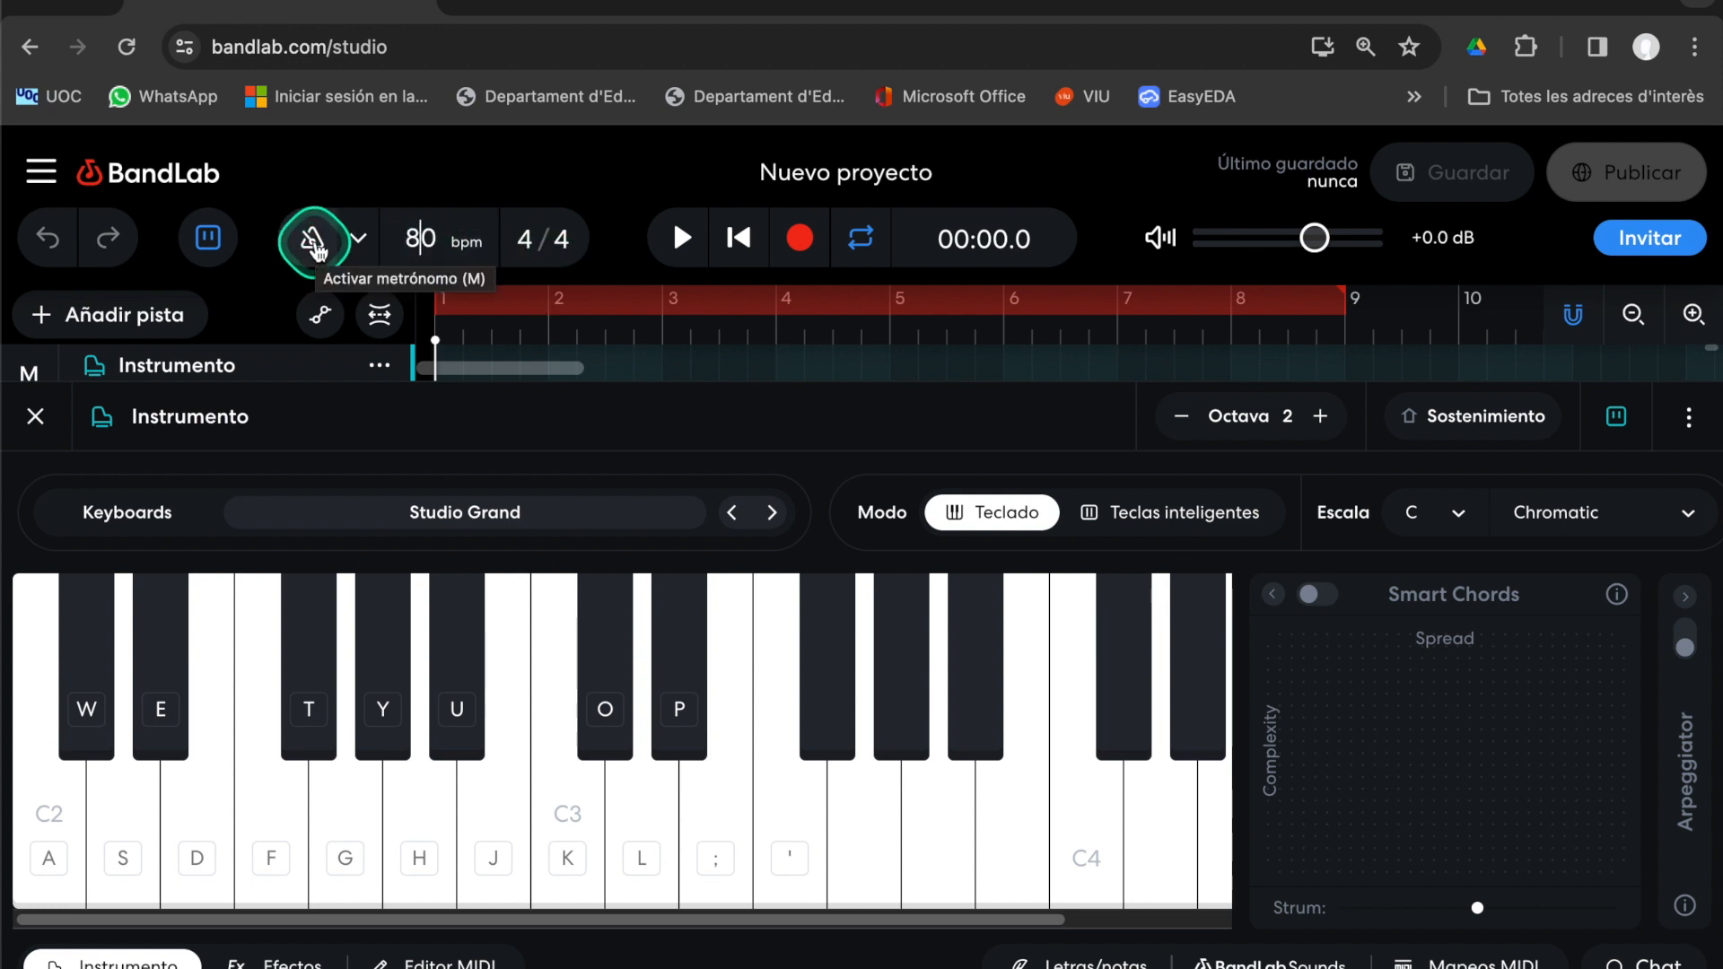
{"action": "left_click", "coordinate": [318, 251]}
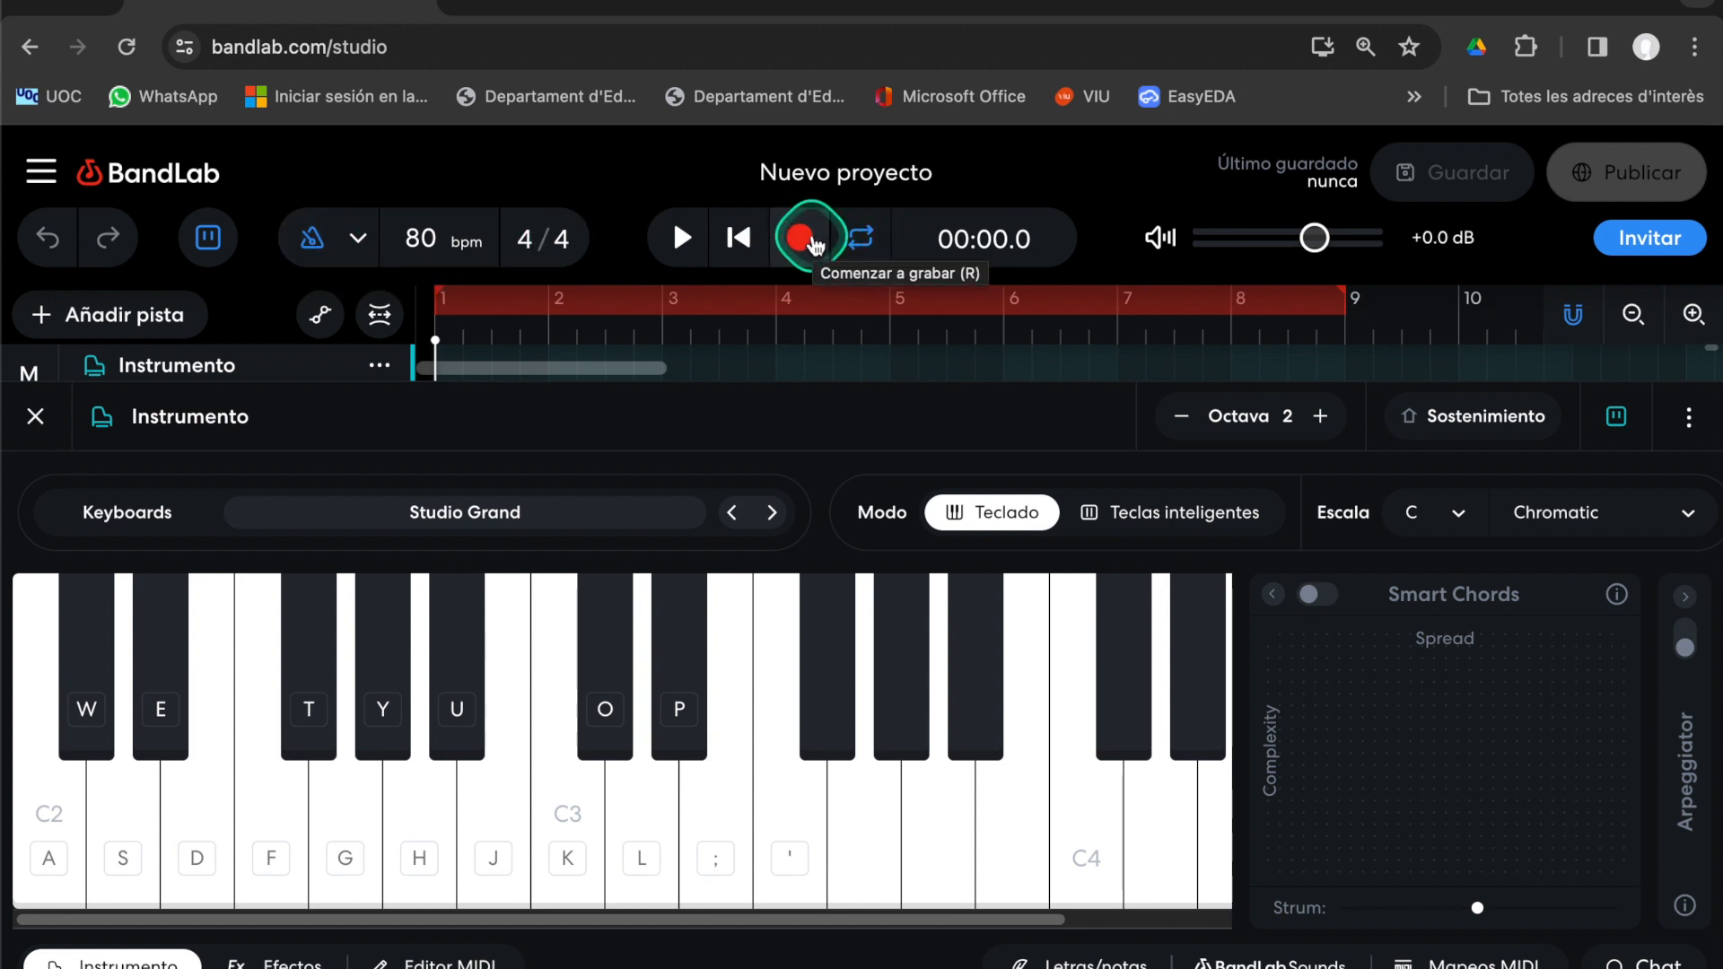
Try out the notes C, D and E on the virtual keyboard and raise the octave to 3
{"action": "key", "text": "a"}
{"action": "key", "text": "s"}
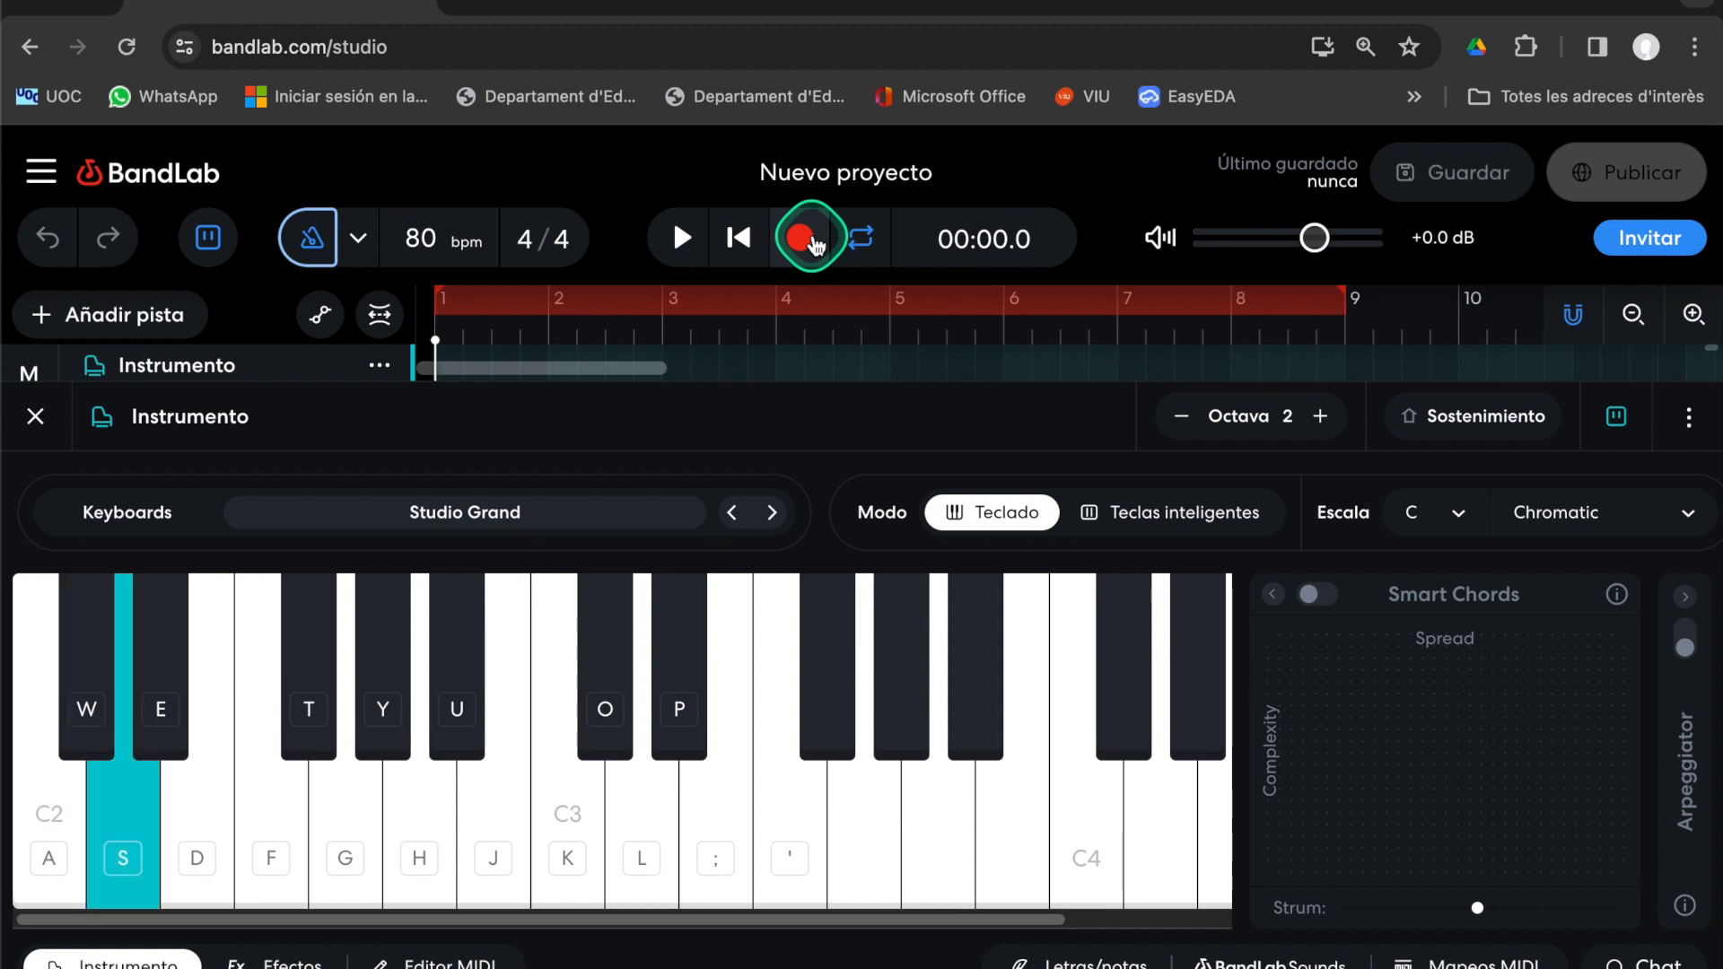
{"action": "key", "text": "d"}
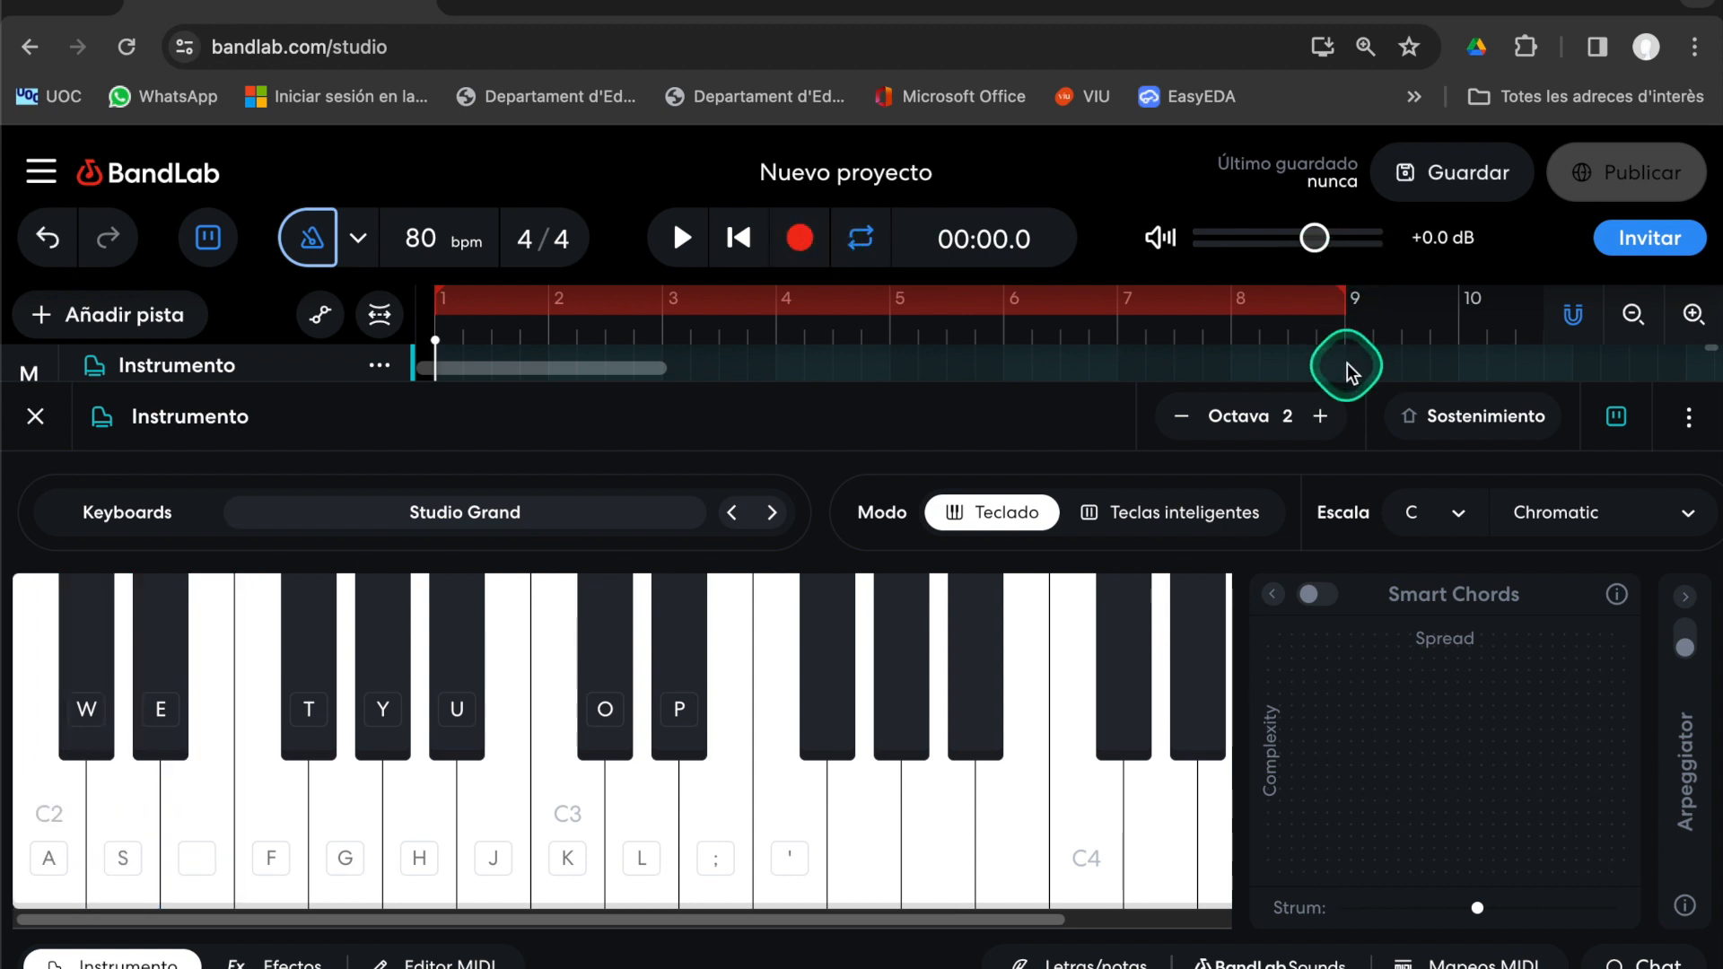
{"action": "left_click", "coordinate": [1321, 417]}
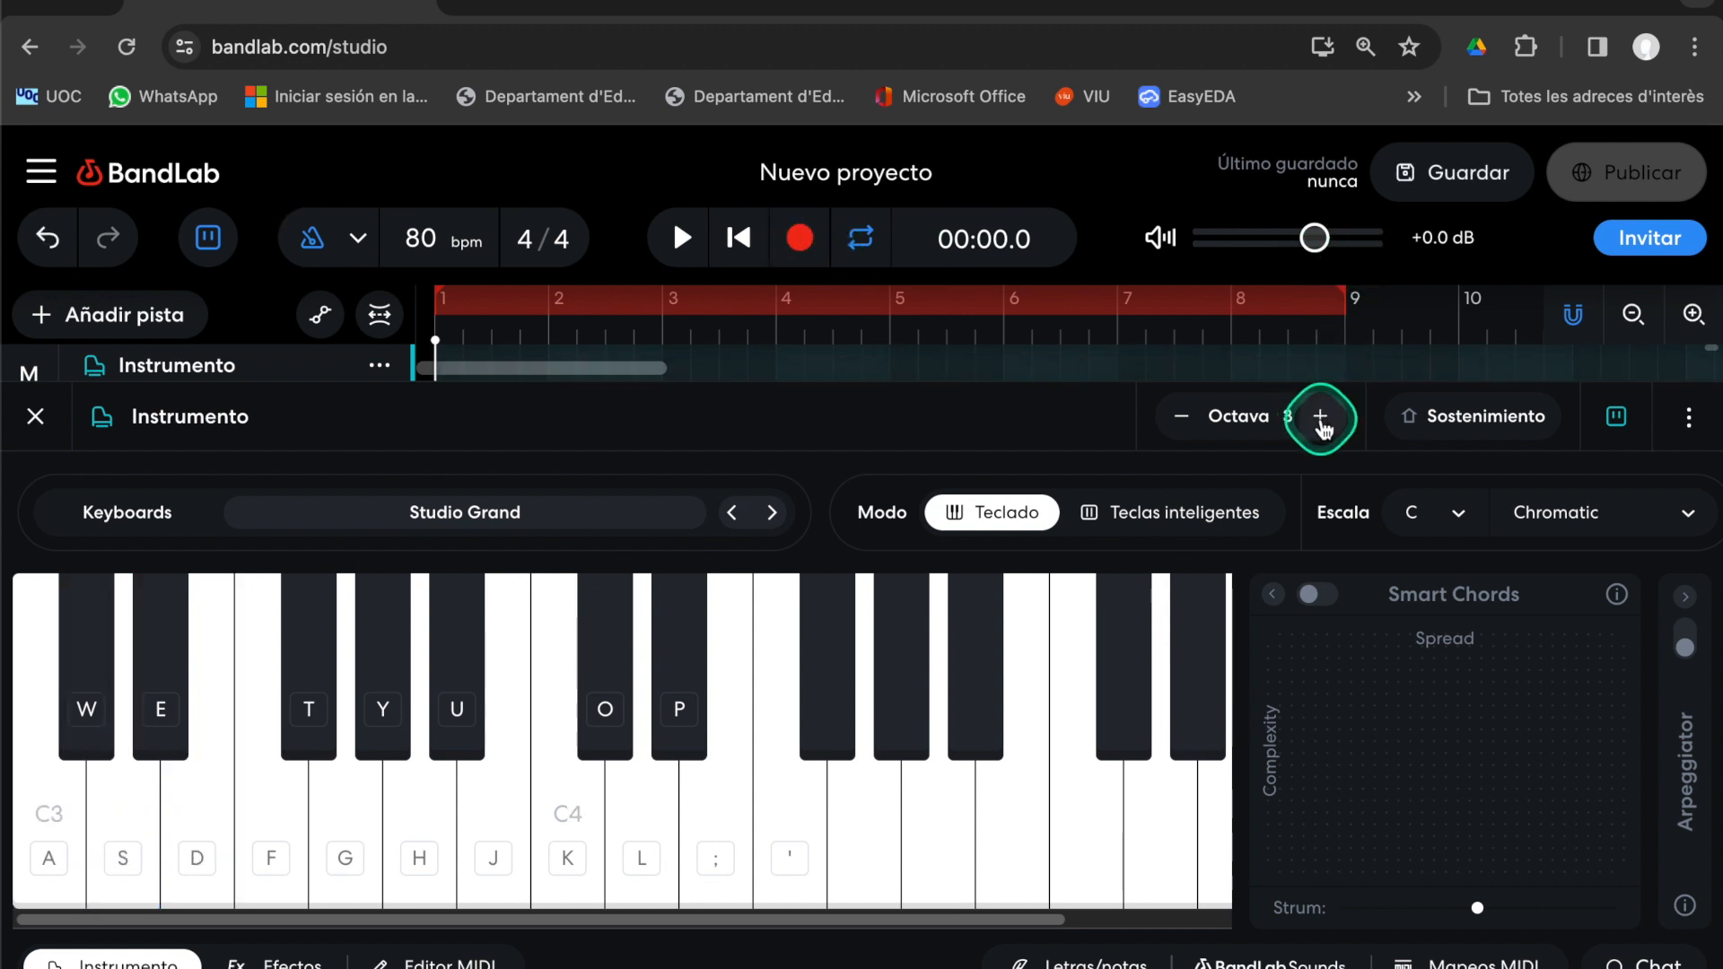
Record a C major scale with Studio Grand, rising from C3 to C4, repeating C4 and descending to C3, and stop recording
{"action": "left_click", "coordinate": [798, 242]}
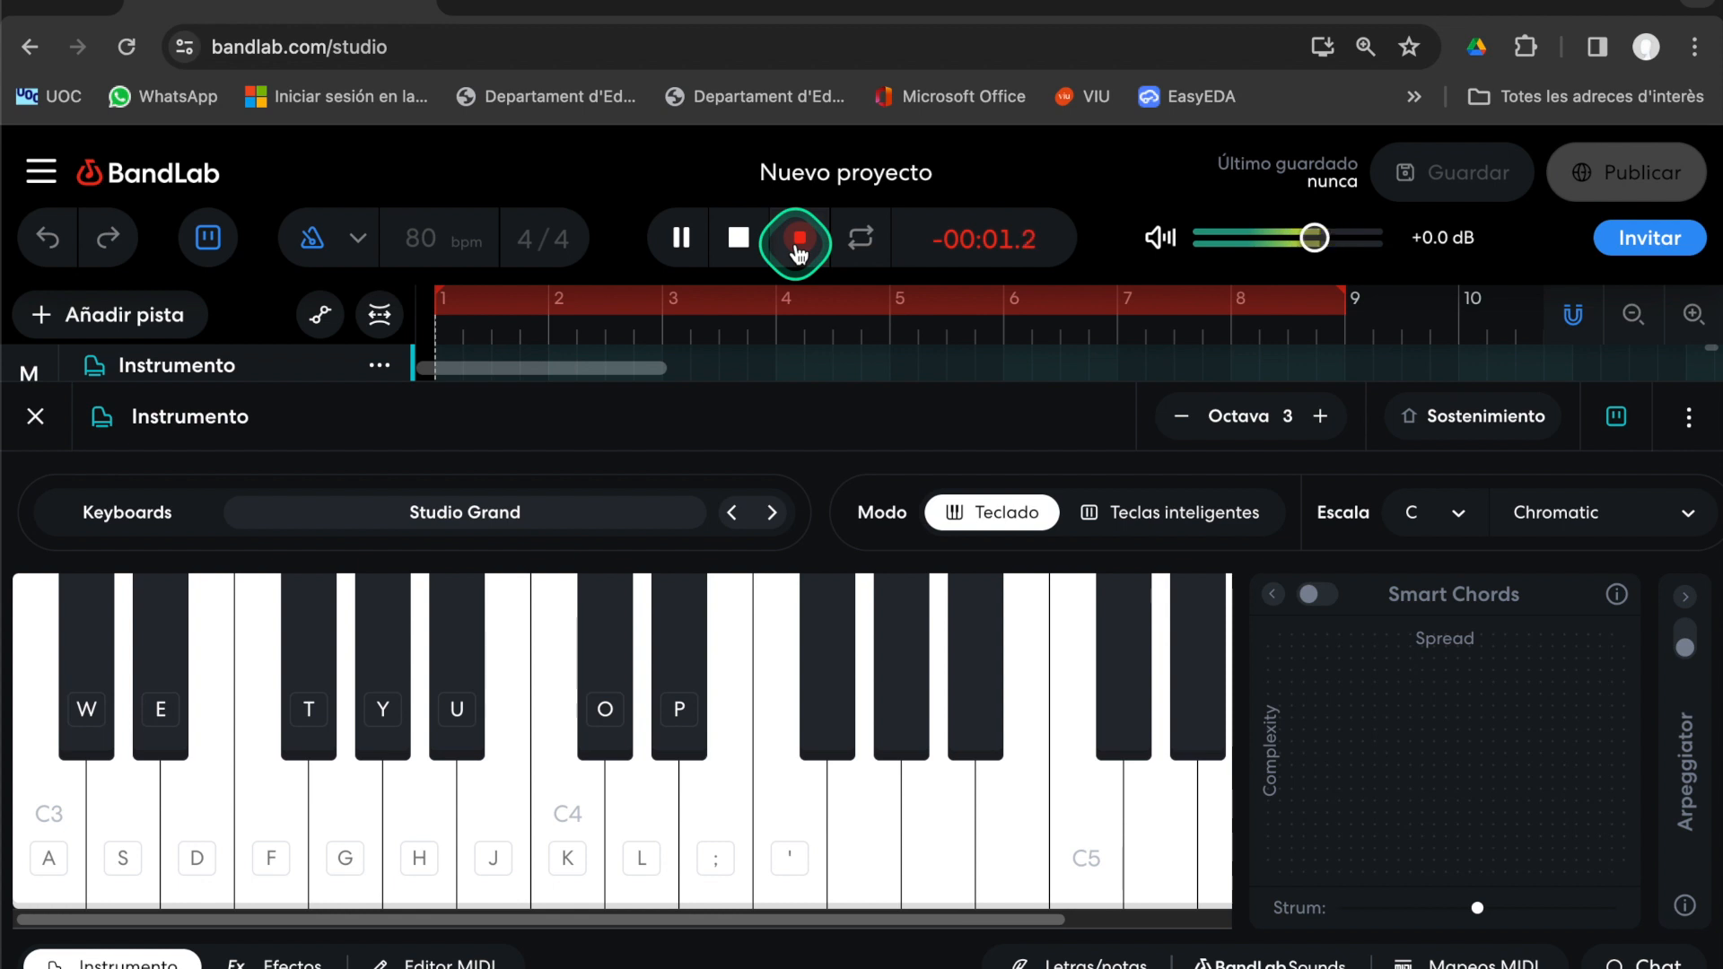
{"action": "key", "text": "a"}
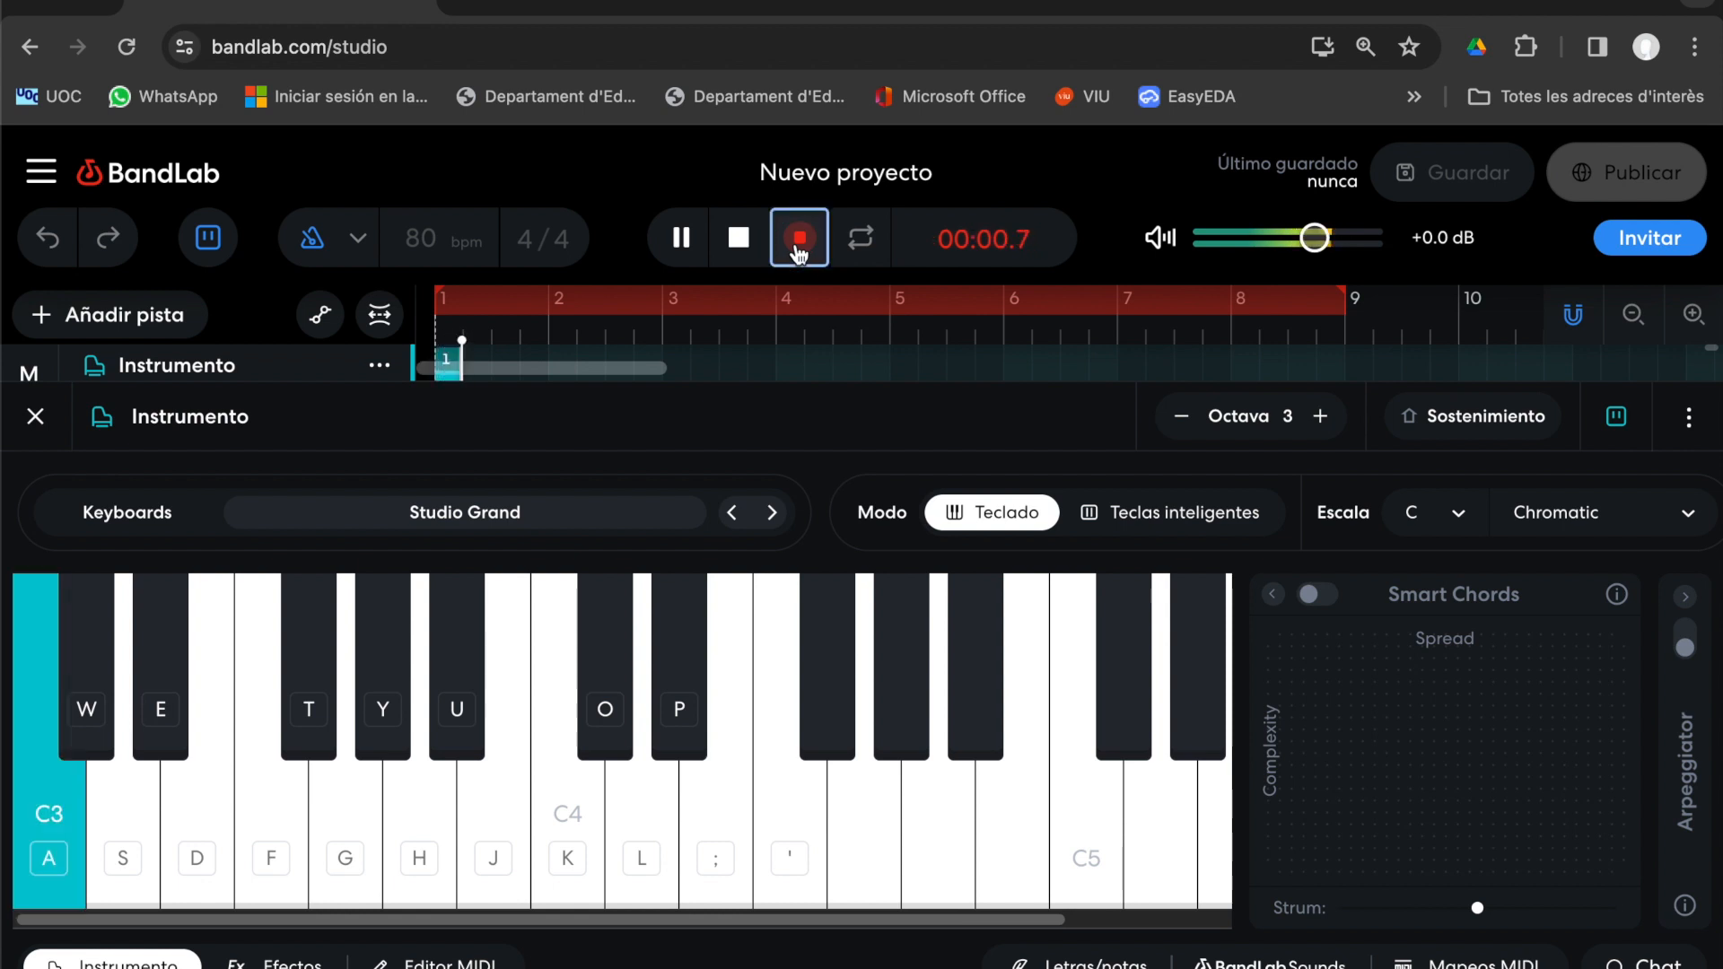
{"action": "key", "text": "s"}
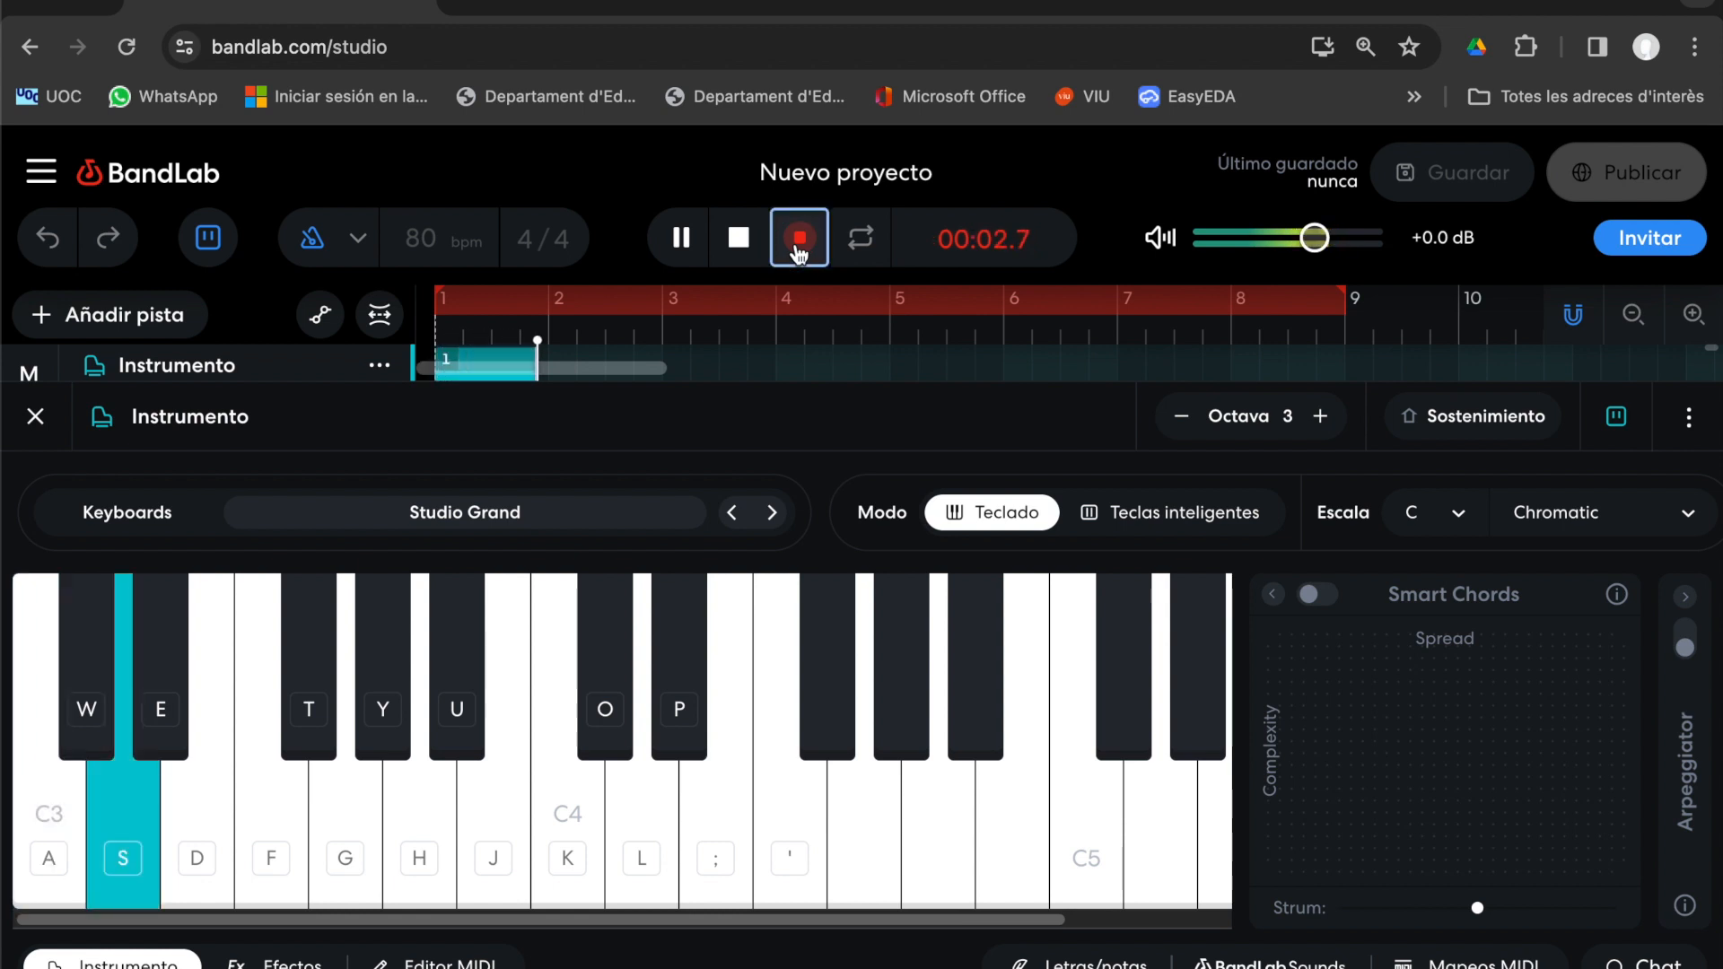
{"action": "key", "text": "d"}
{"action": "key", "text": "f"}
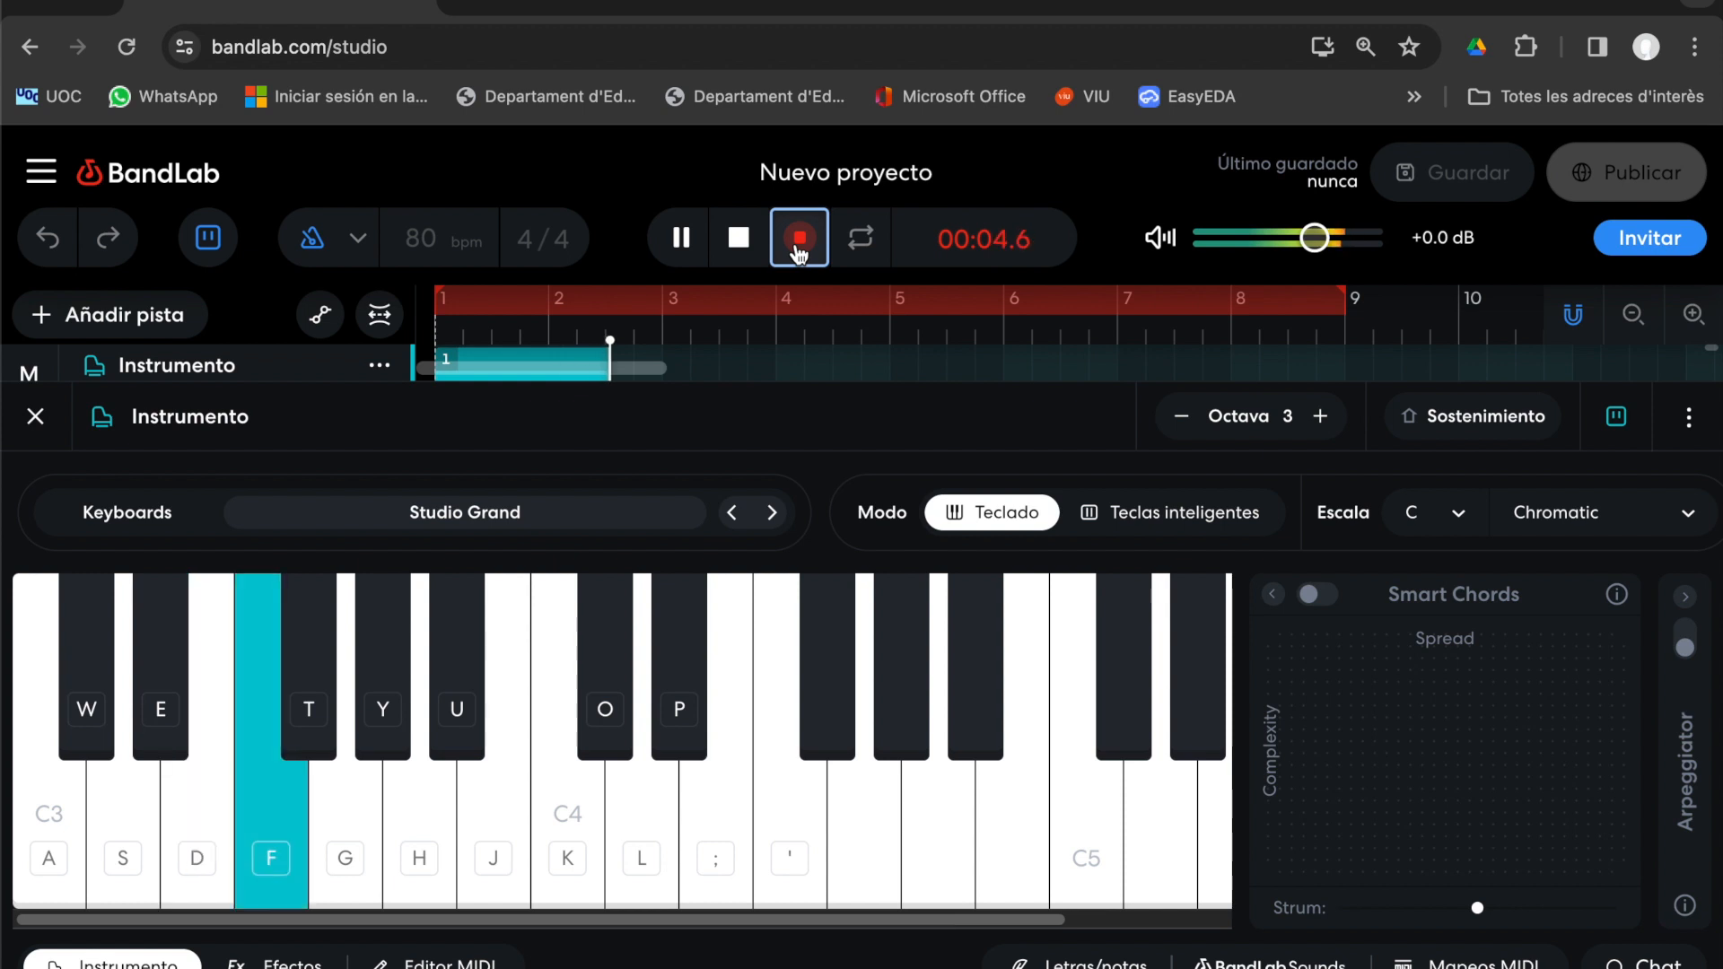
{"action": "key", "text": "g"}
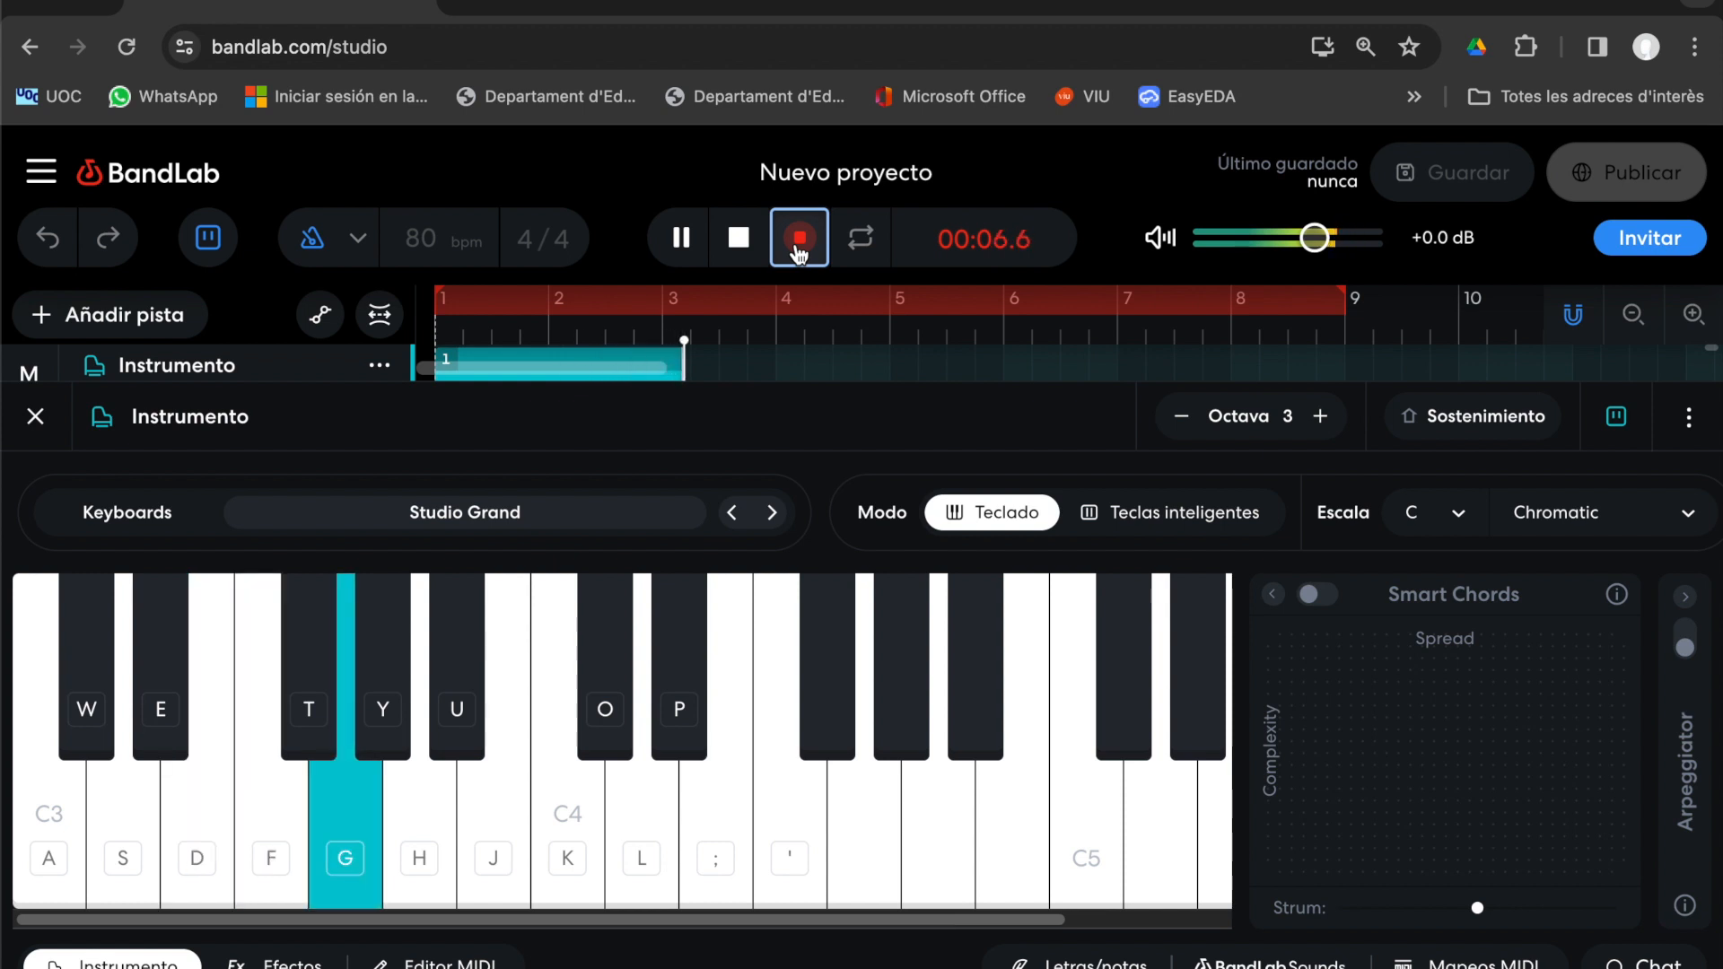
{"action": "key", "text": "h"}
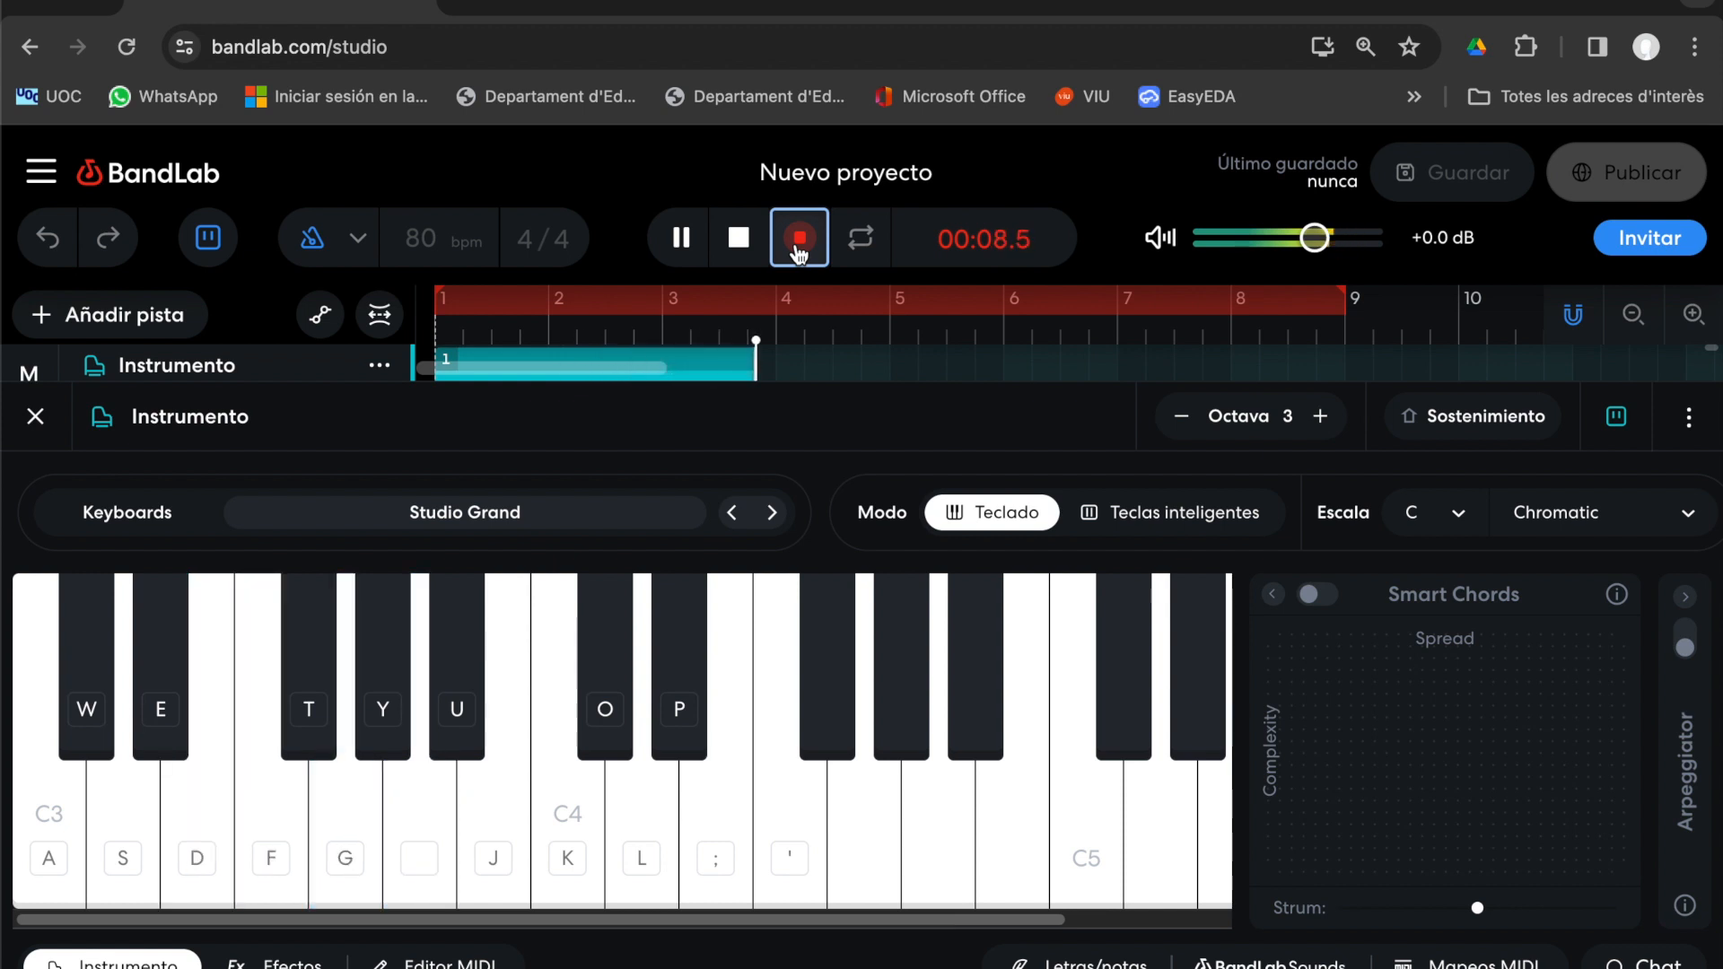
{"action": "key", "text": "j"}
{"action": "key", "text": "k"}
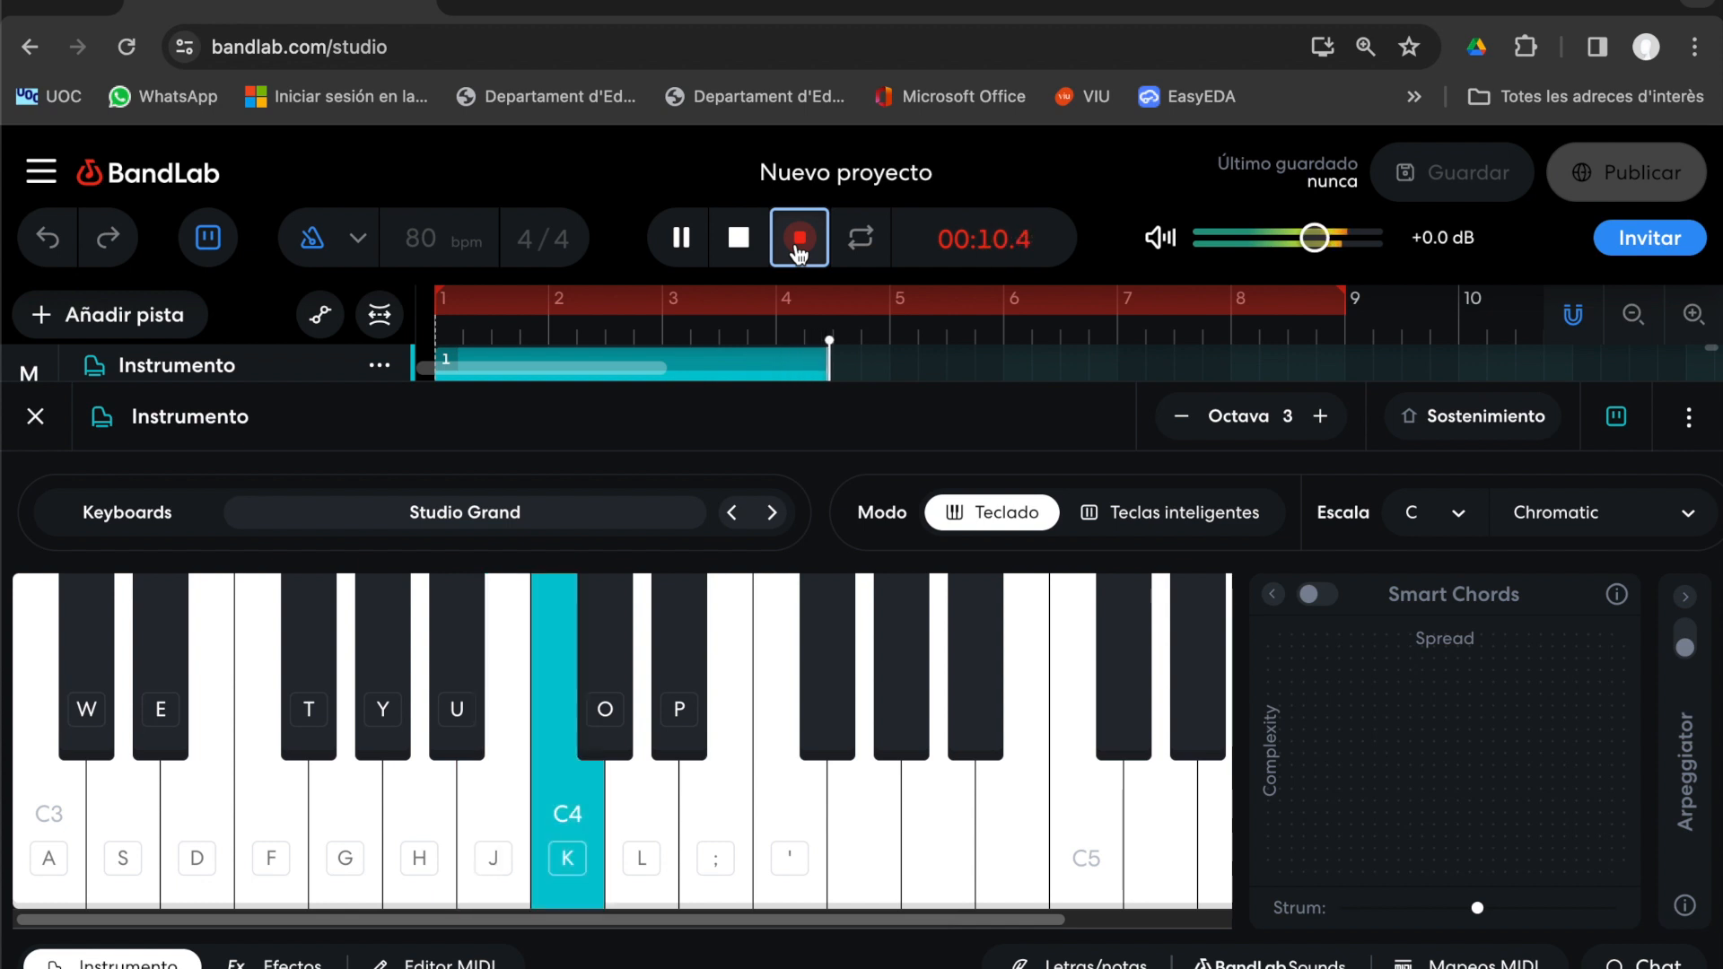
{"action": "key", "text": "k"}
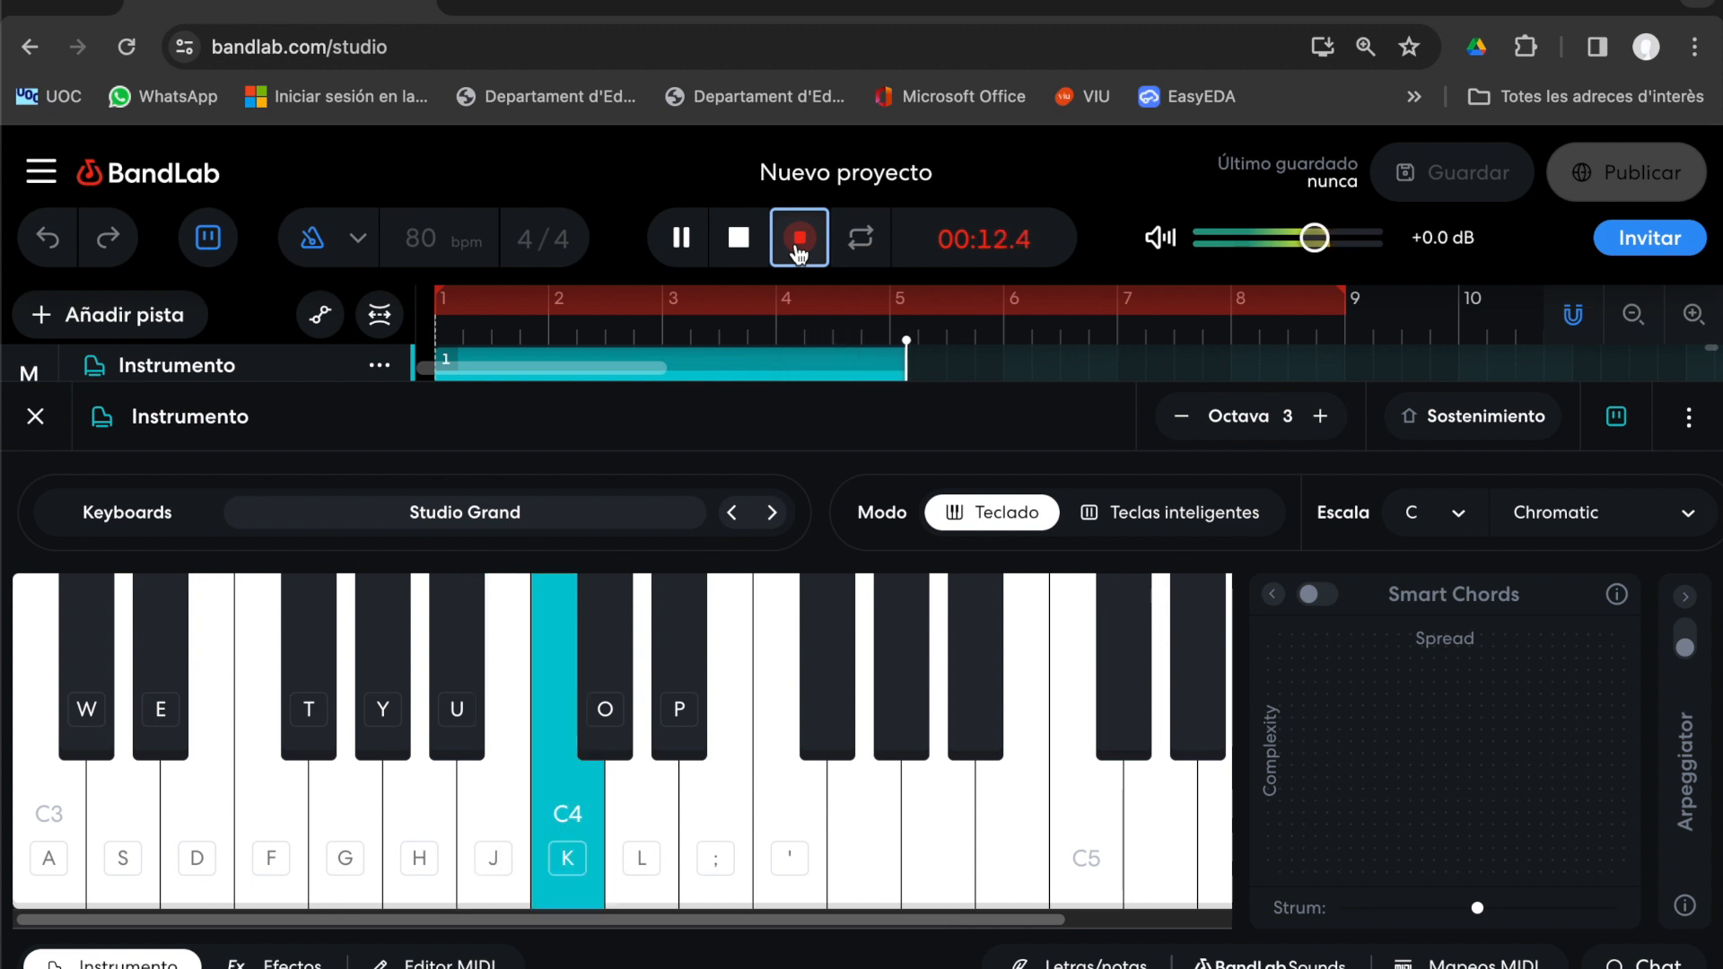
{"action": "key", "text": "j"}
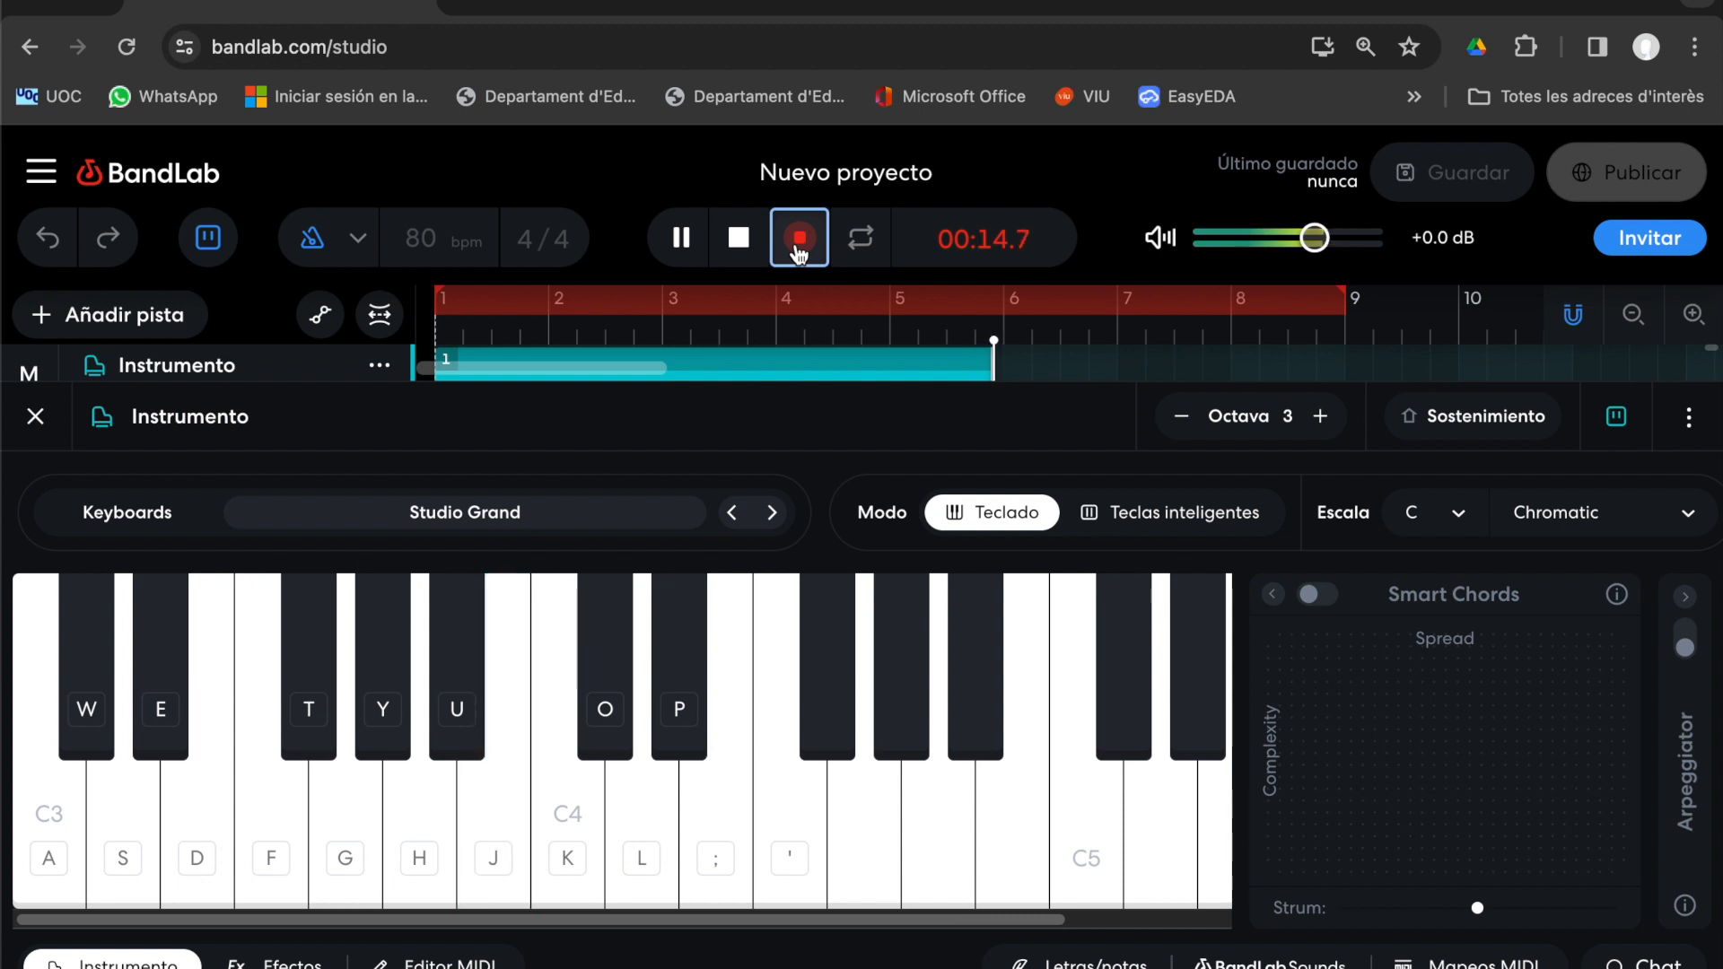
{"action": "key", "text": "h"}
{"action": "key", "text": "g"}
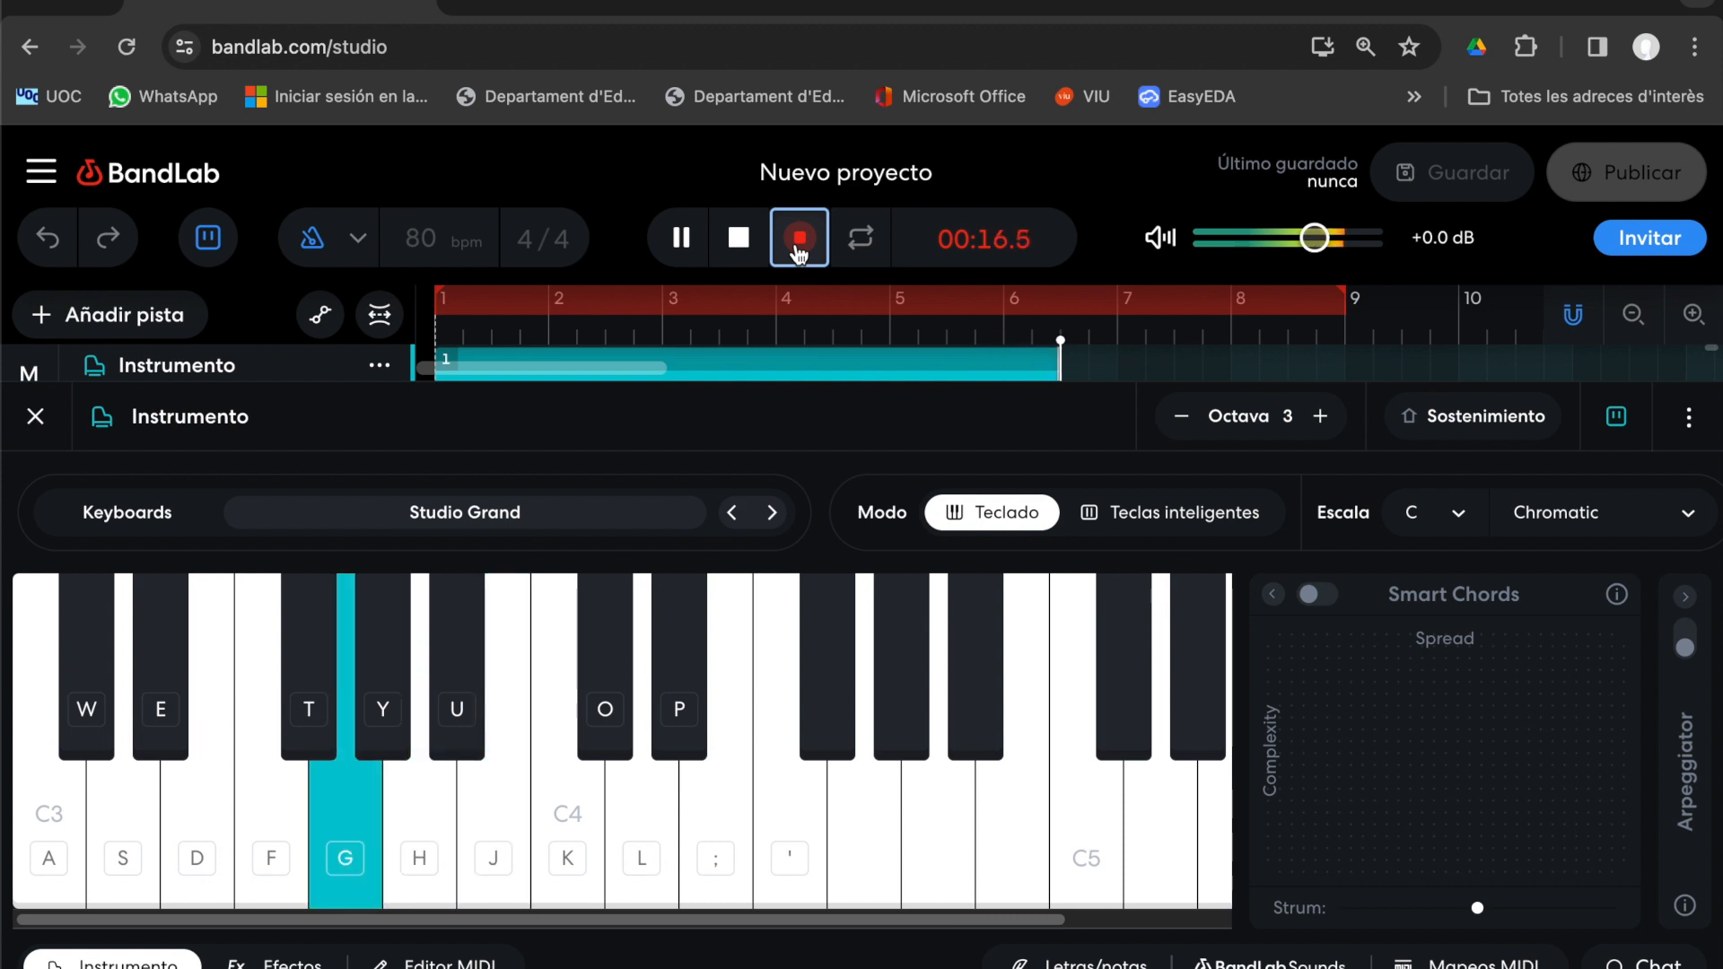
{"action": "key", "text": "f"}
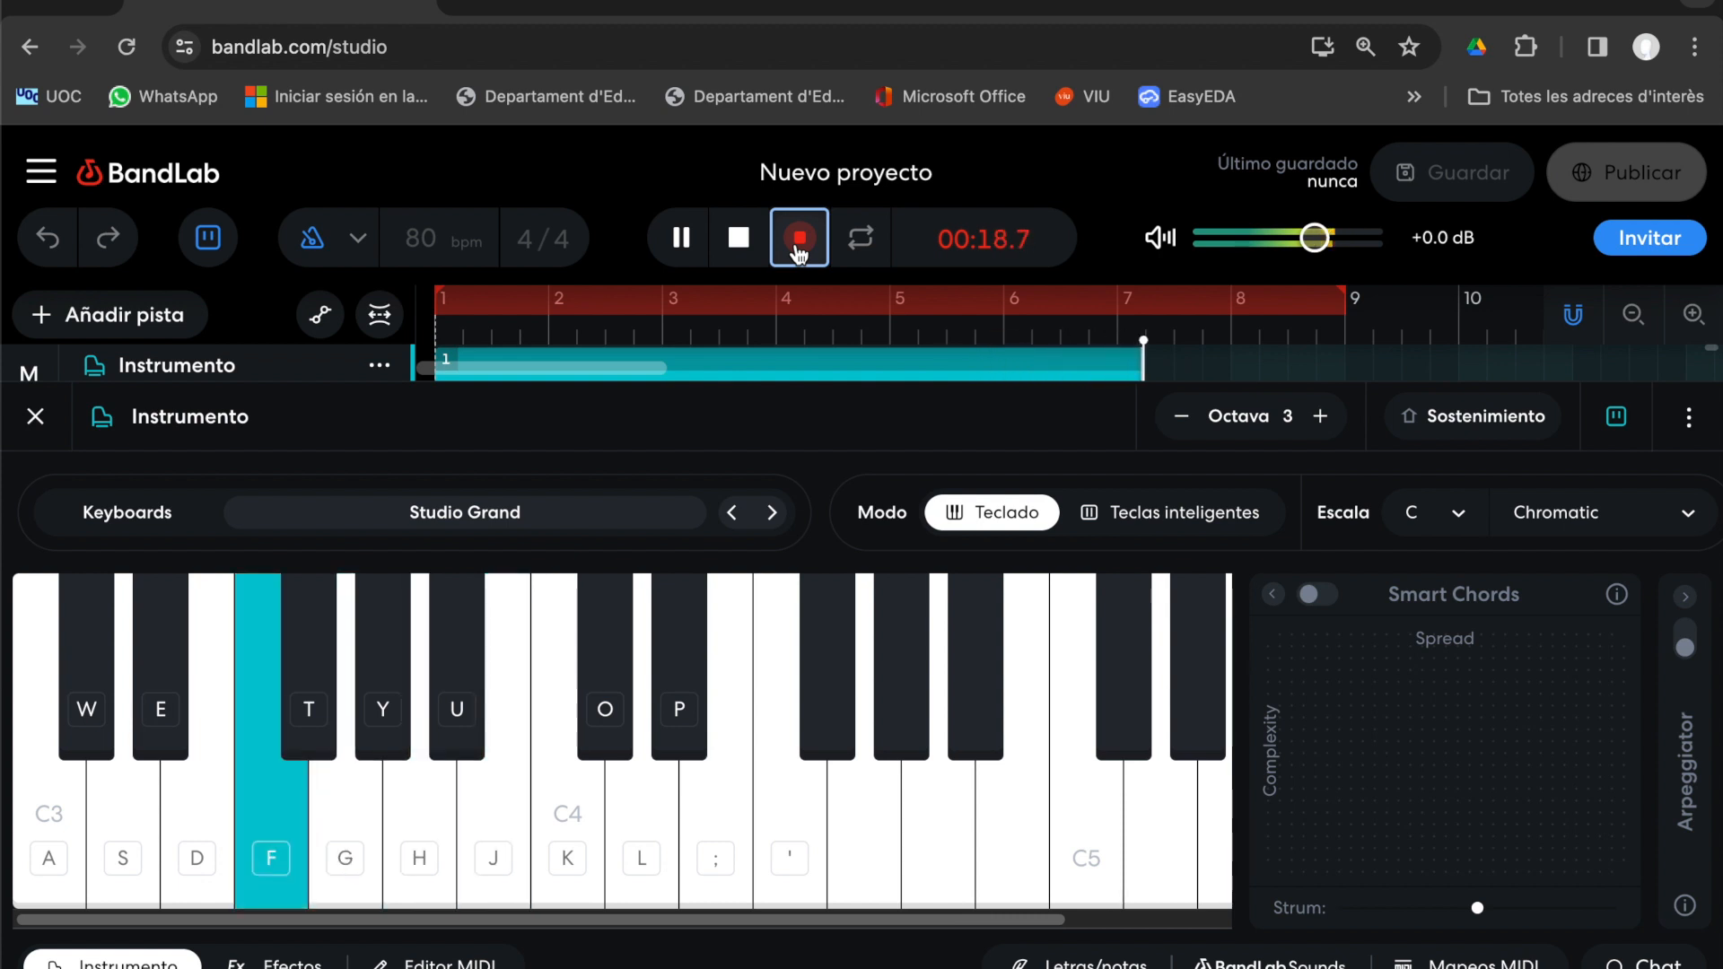
{"action": "key", "text": "d"}
{"action": "key", "text": "s"}
{"action": "key", "text": "a"}
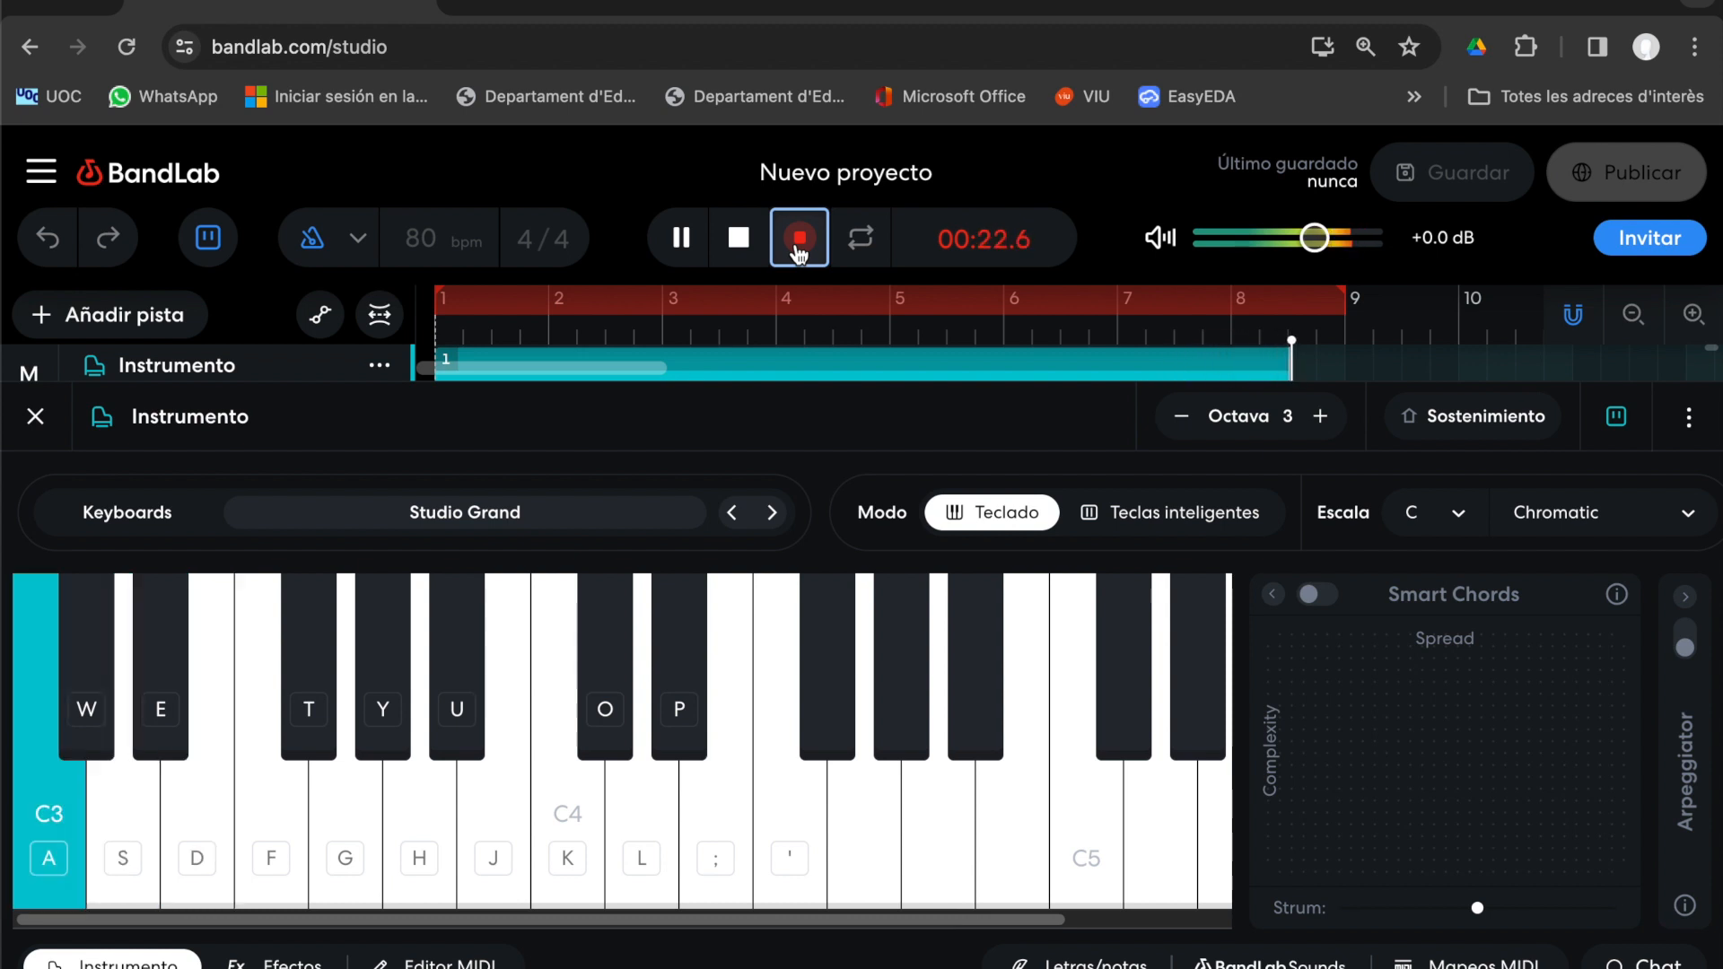
{"action": "left_click", "coordinate": [759, 244]}
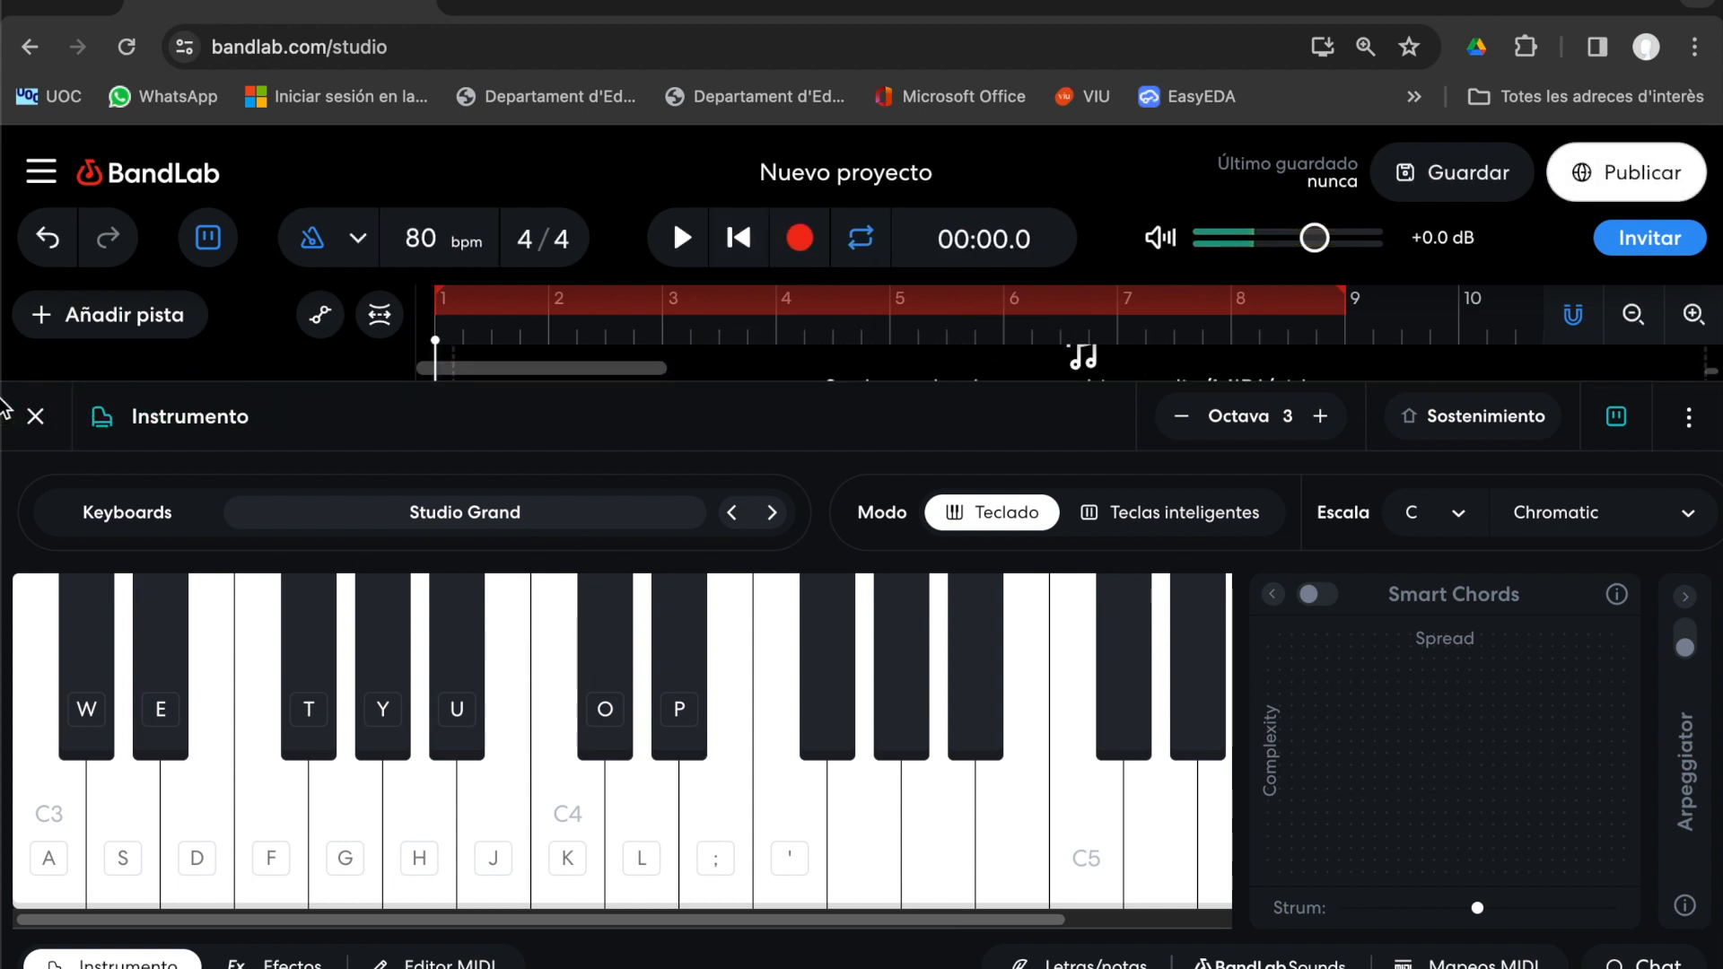
Quantize all notes of the recorded scale to 1/16 in the MIDI editor and play back part of the result
{"action": "left_click", "coordinate": [34, 416]}
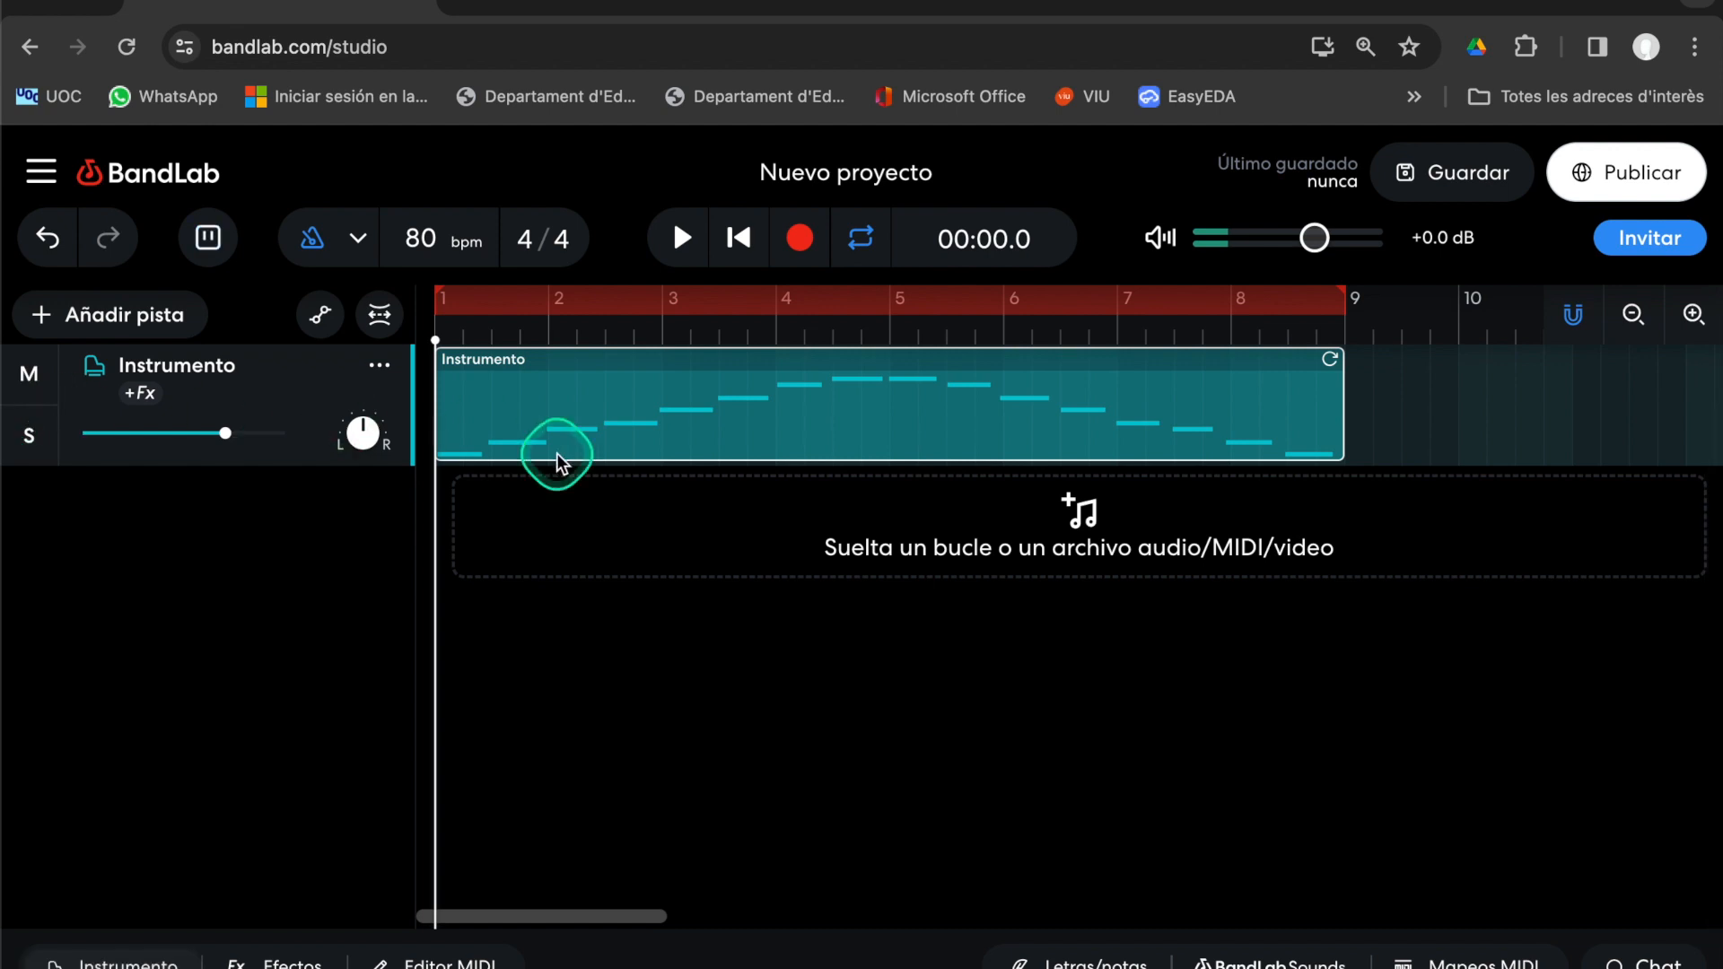
{"action": "double_click", "coordinate": [716, 414]}
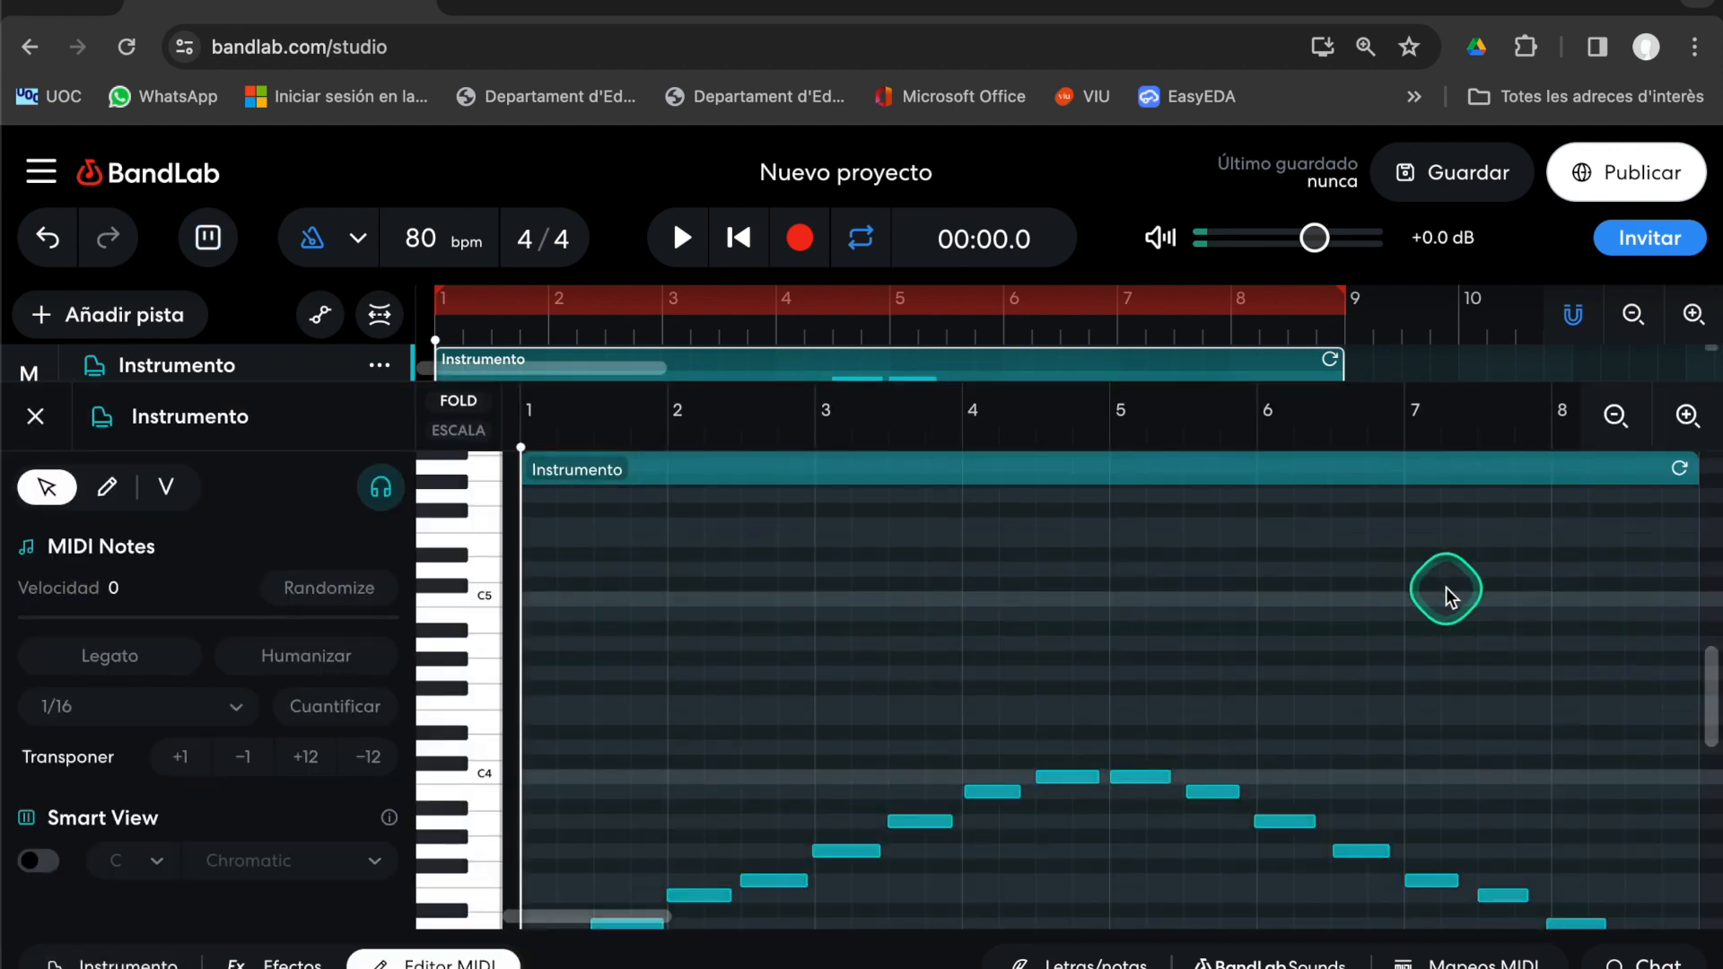
{"action": "key", "text": "ctrl+a"}
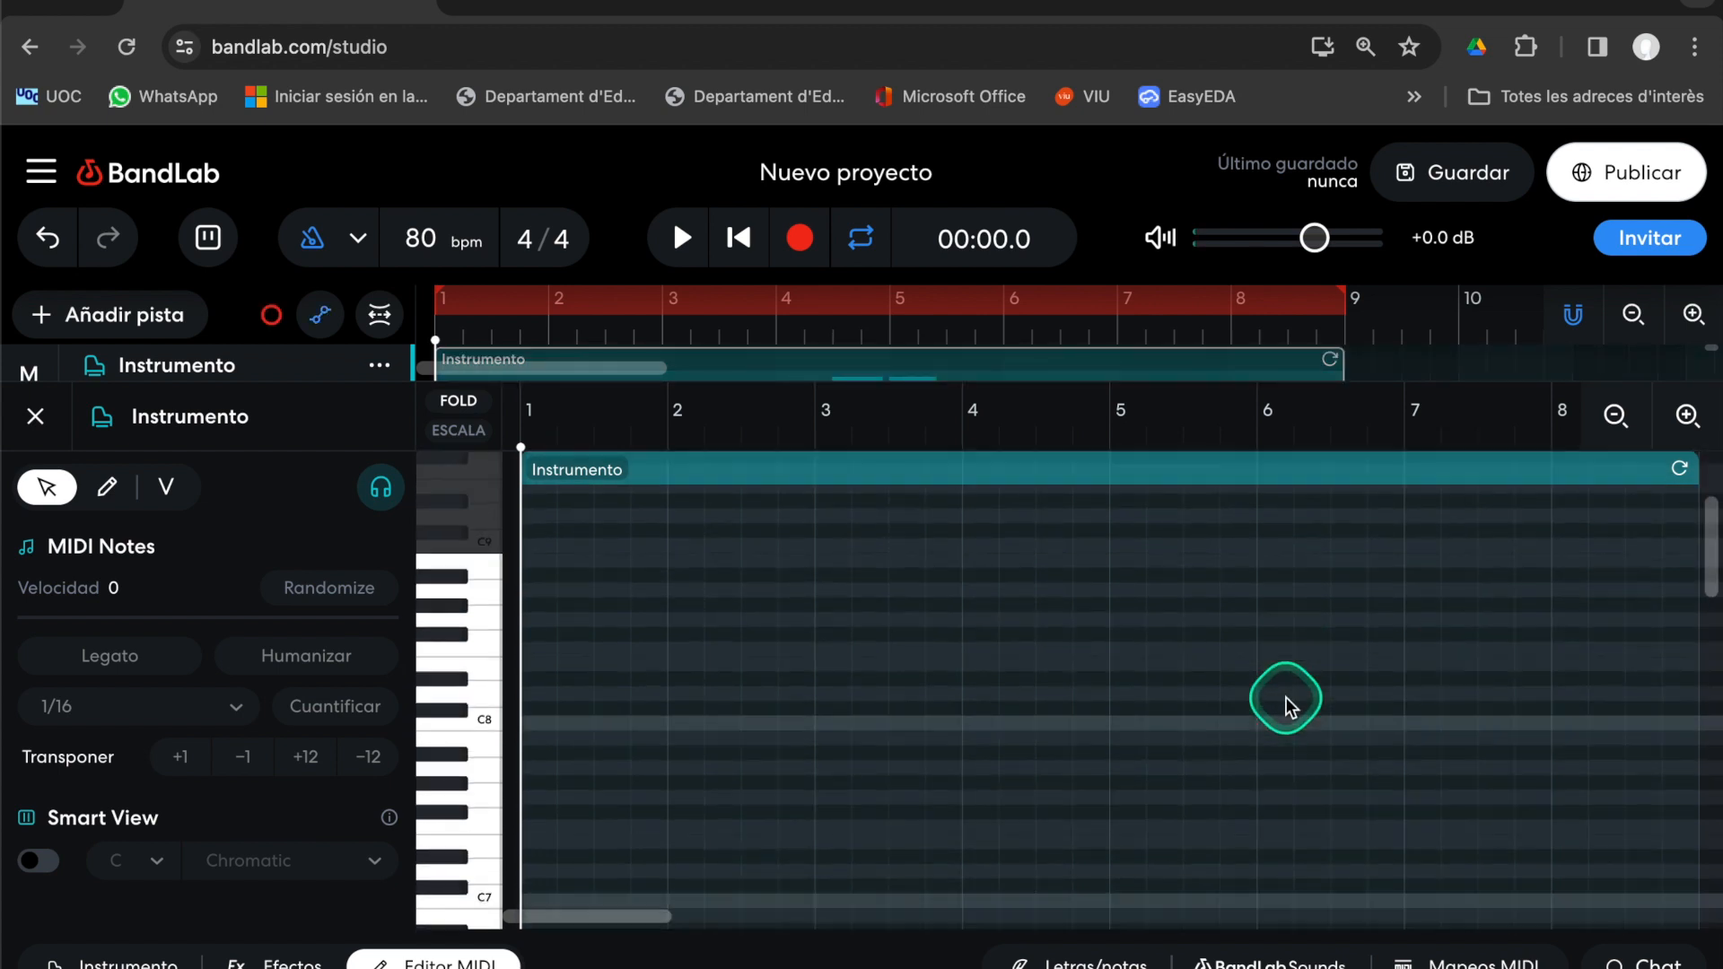
{"action": "scroll", "coordinate": [1285, 696], "scroll_direction": "down", "scroll_amount": 2}
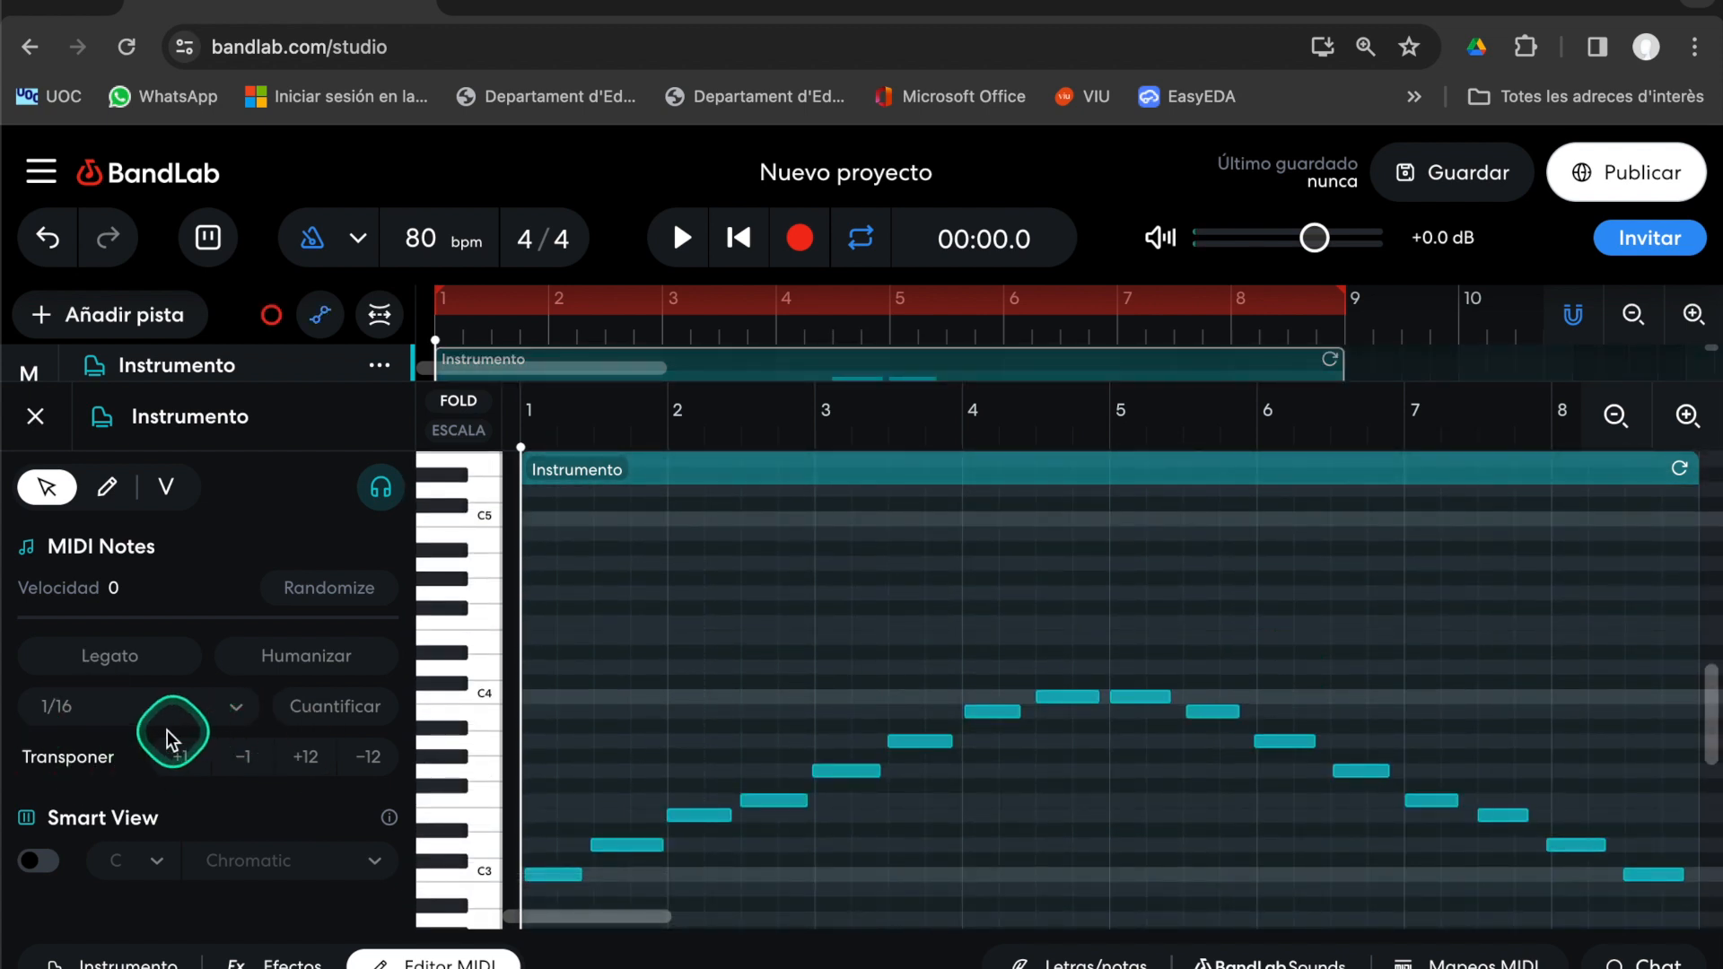
{"action": "key", "text": "ctrl+a"}
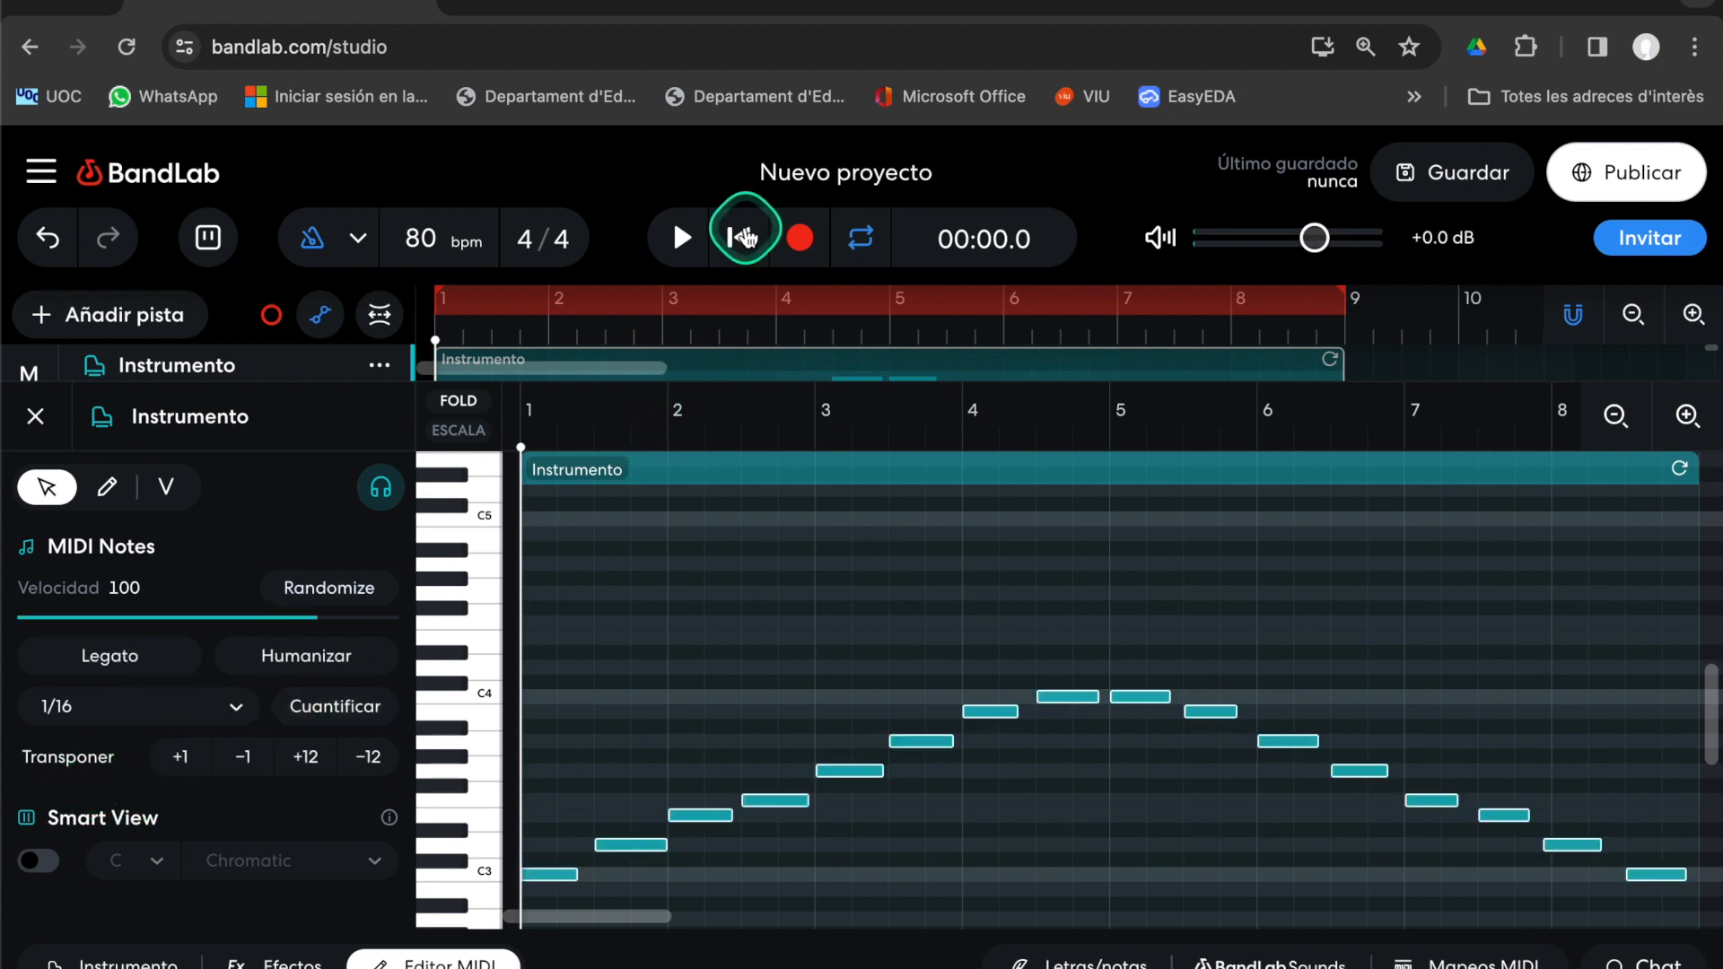
{"action": "left_click", "coordinate": [683, 239]}
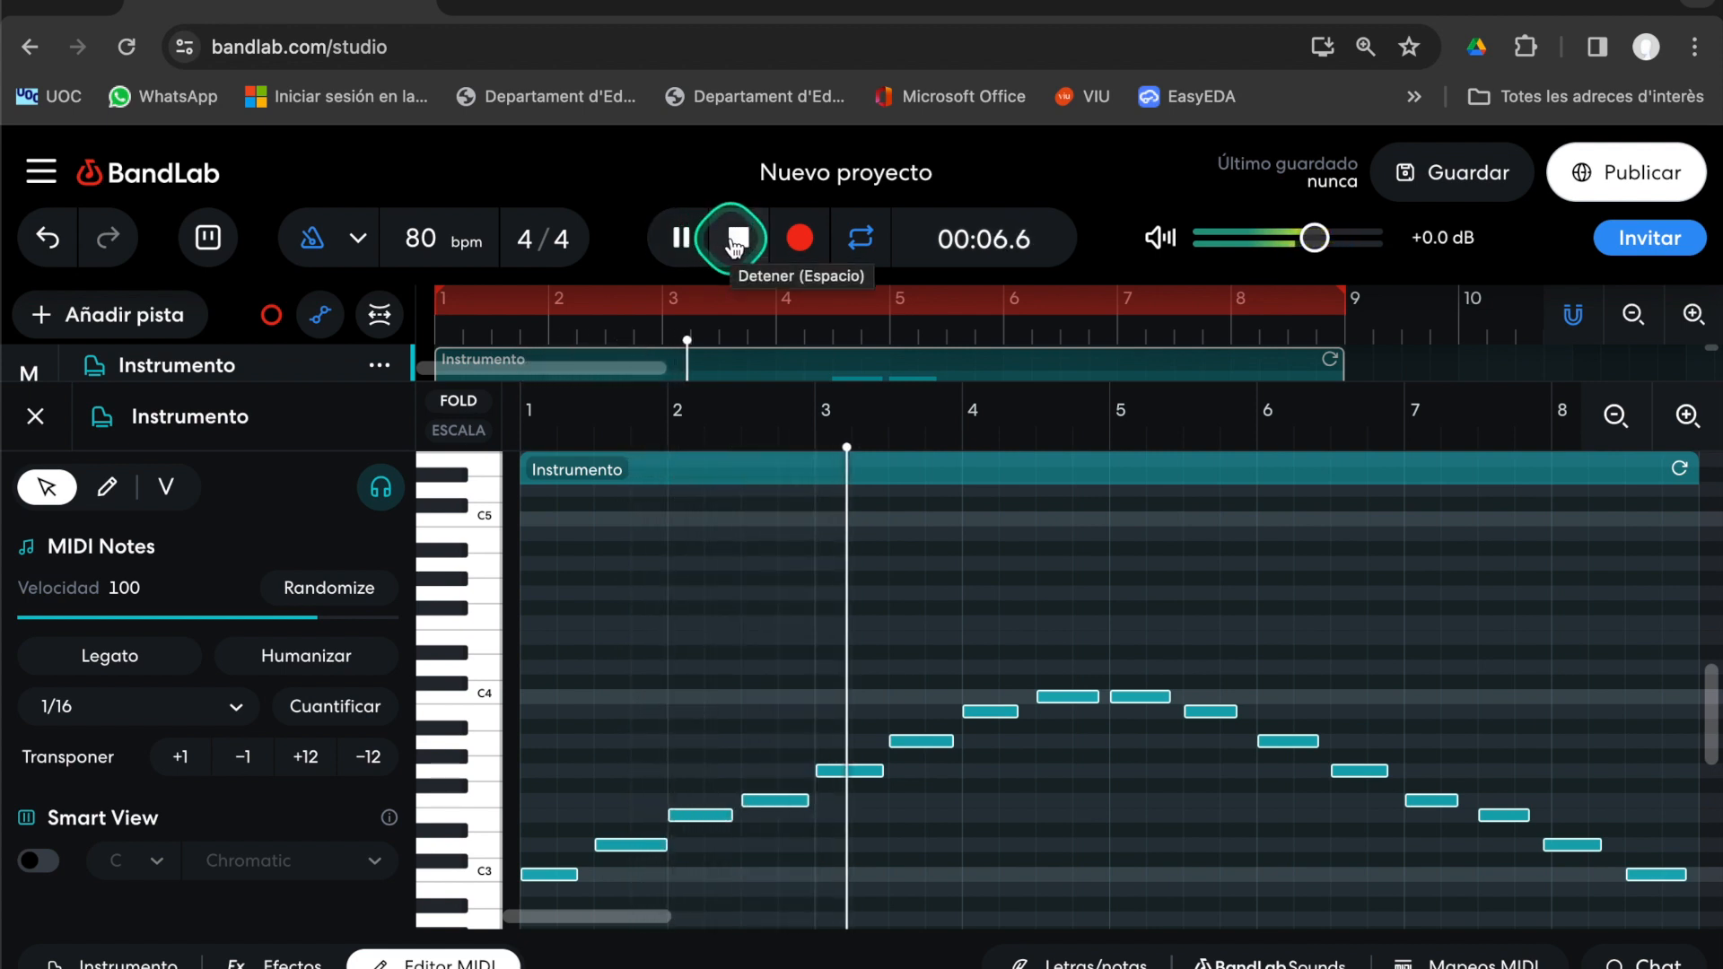
{"action": "left_click", "coordinate": [737, 239]}
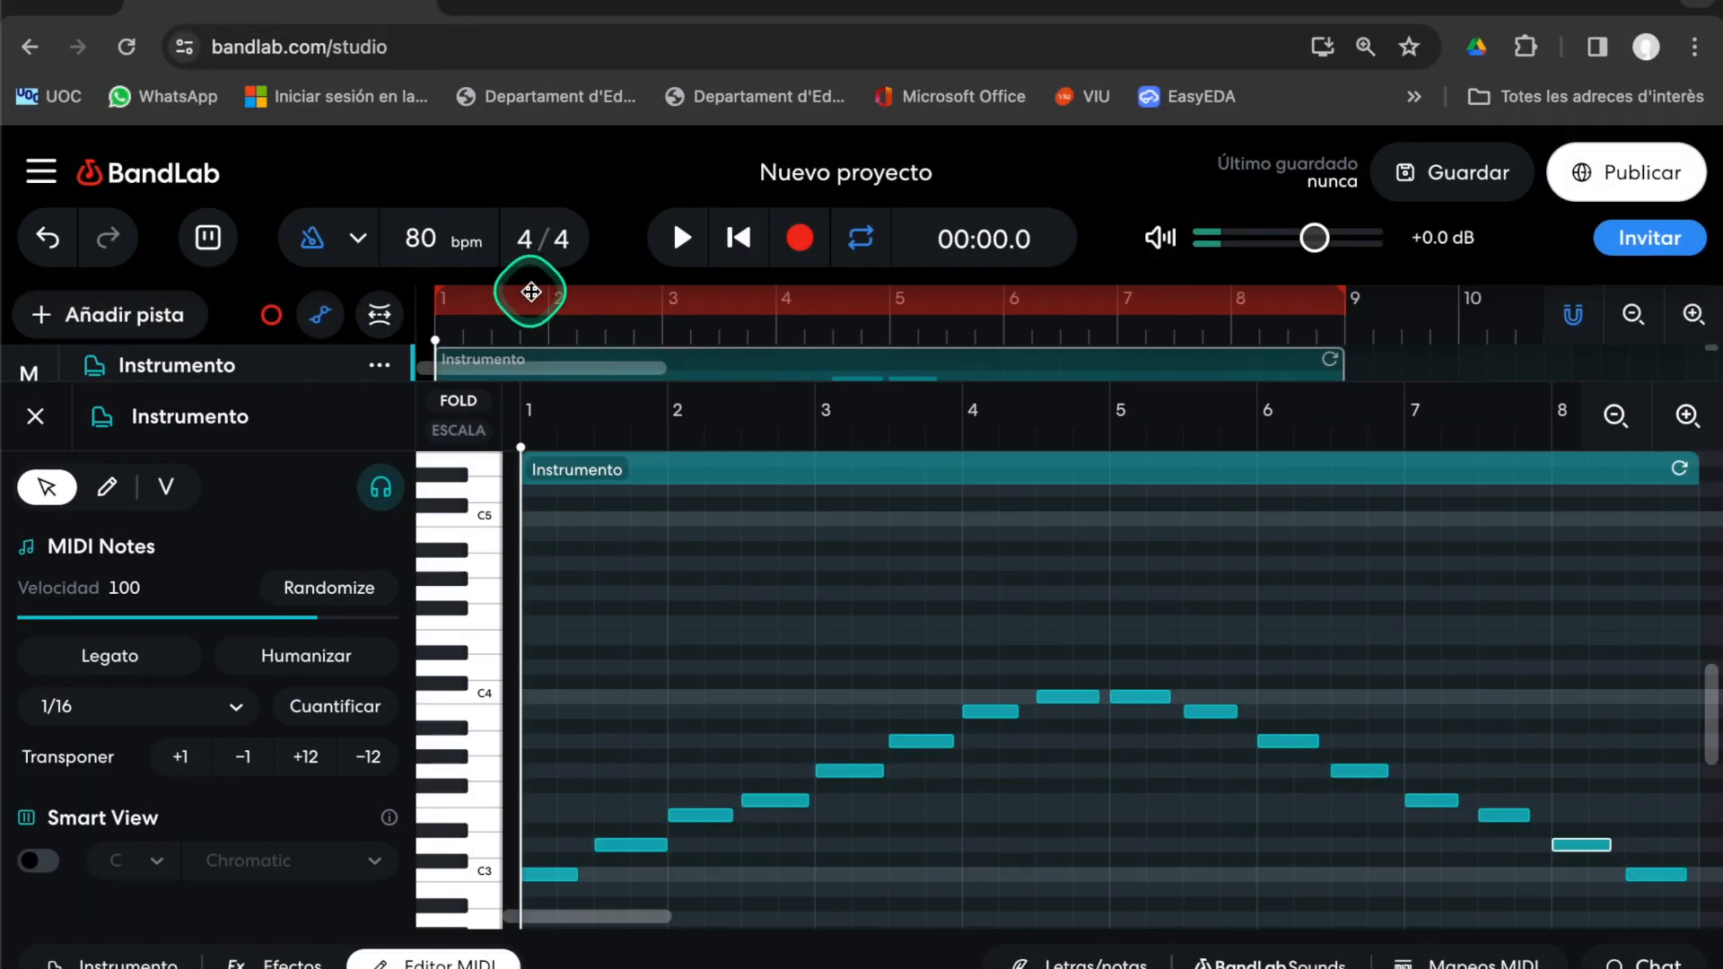
Move the loop range past the recorded region to start at bar 10, and close the MIDI editor
{"action": "left_click_drag", "start_coordinate": [490, 295], "coordinate": [889, 295]}
{"action": "left_click_drag", "start_coordinate": [1074, 296], "coordinate": [1641, 290]}
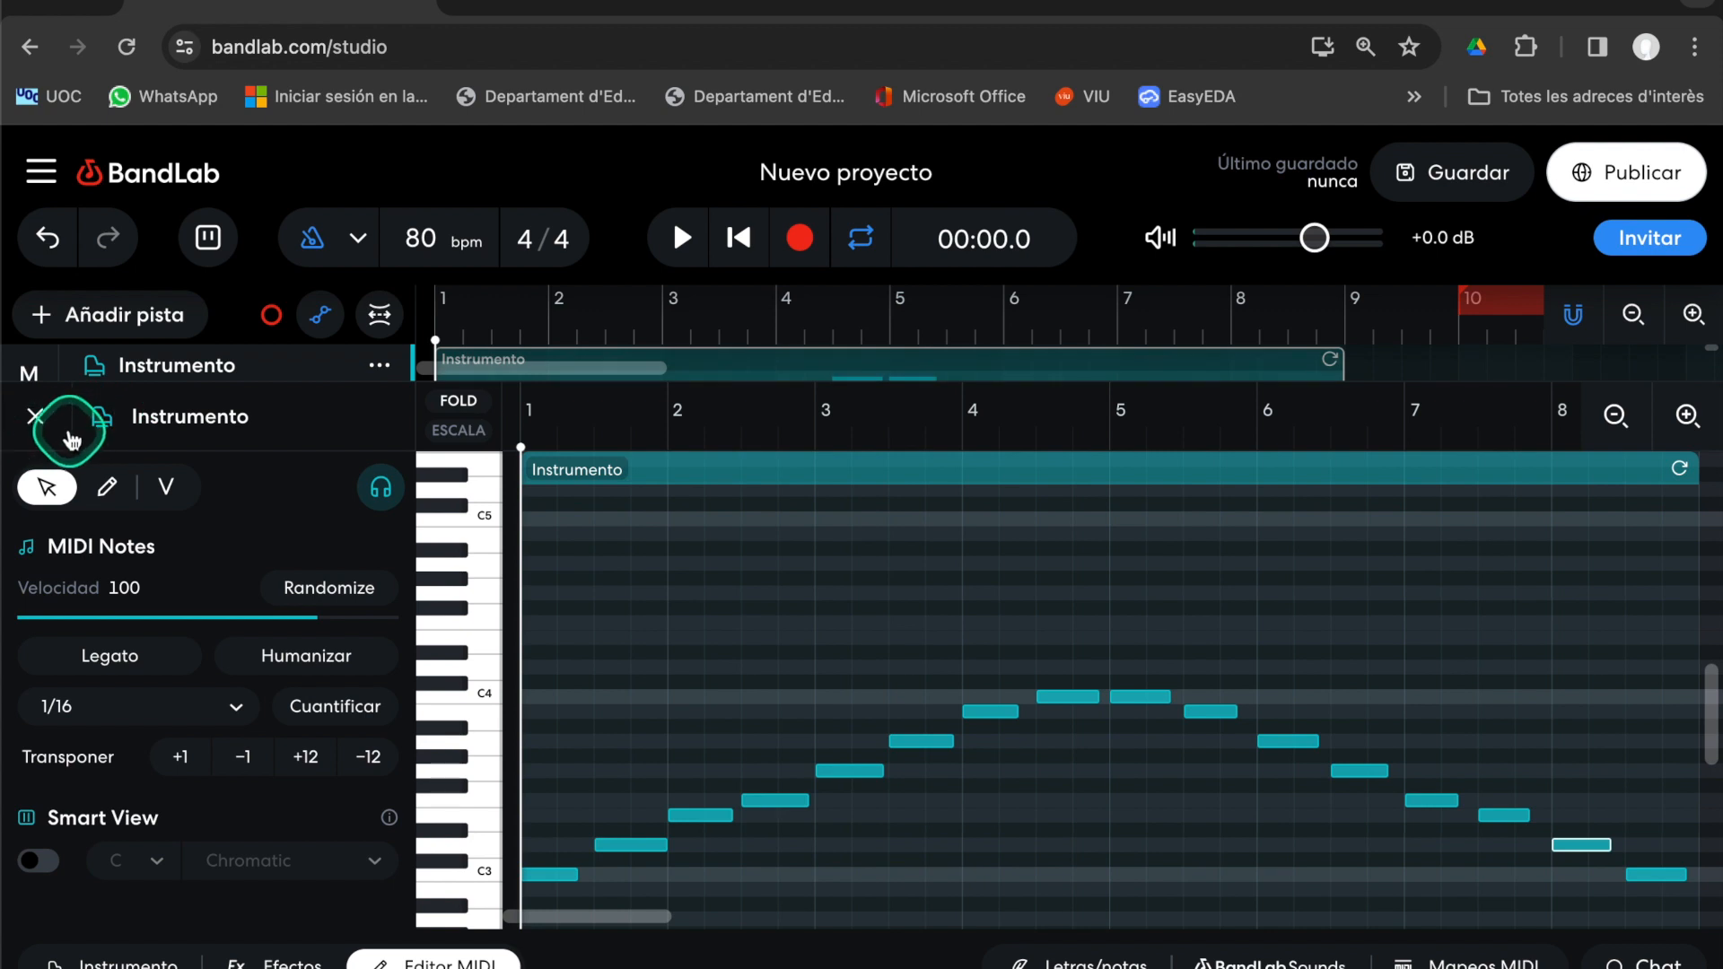
{"action": "left_click", "coordinate": [35, 418]}
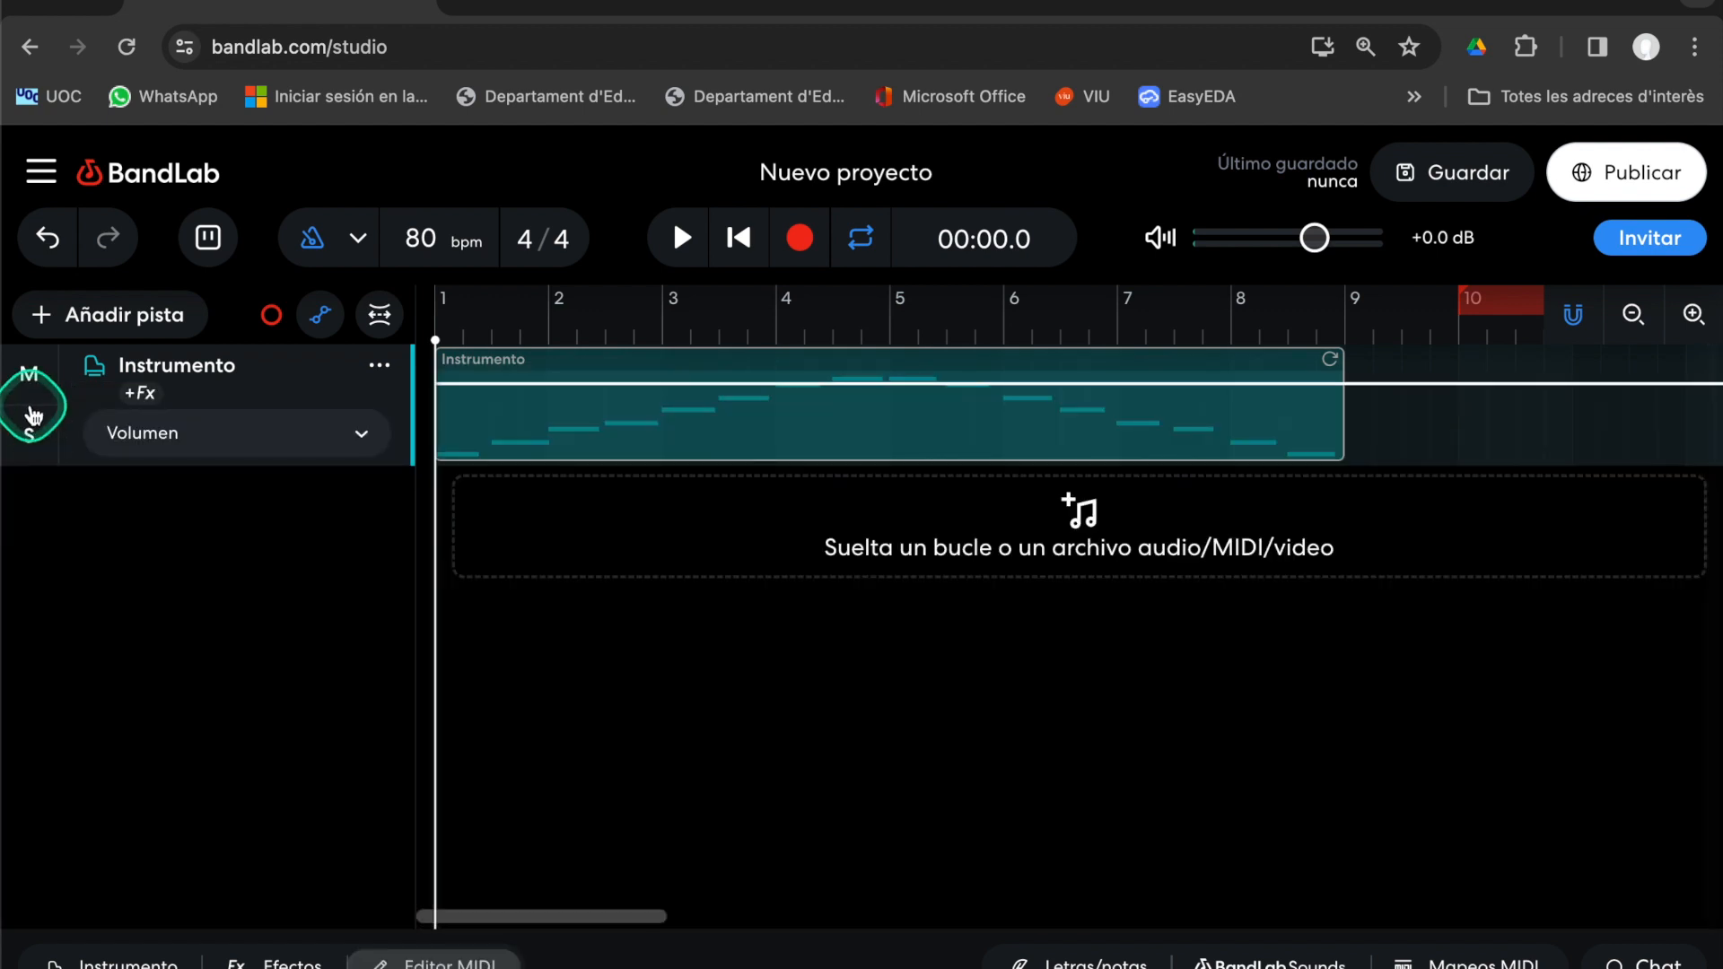
Record a second C major scale from bar 10 in quarter notes, rising from C3 to C4, repeating C4 and descending to C3
{"action": "left_click", "coordinate": [105, 377]}
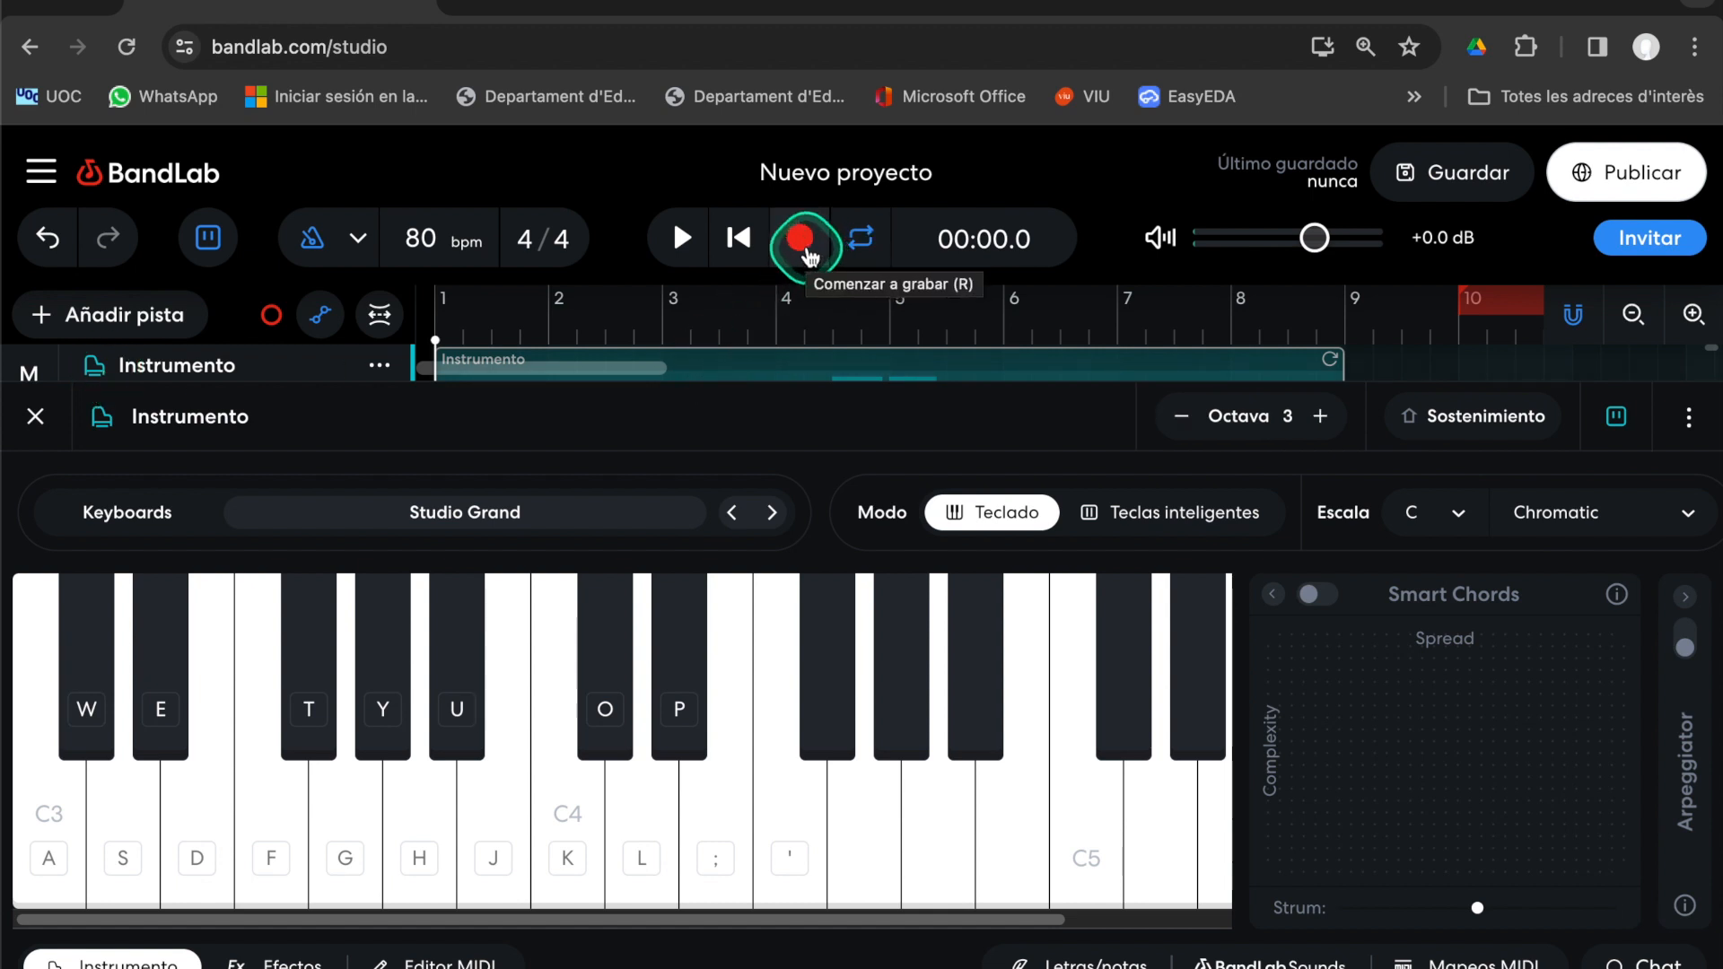
{"action": "left_click", "coordinate": [805, 252]}
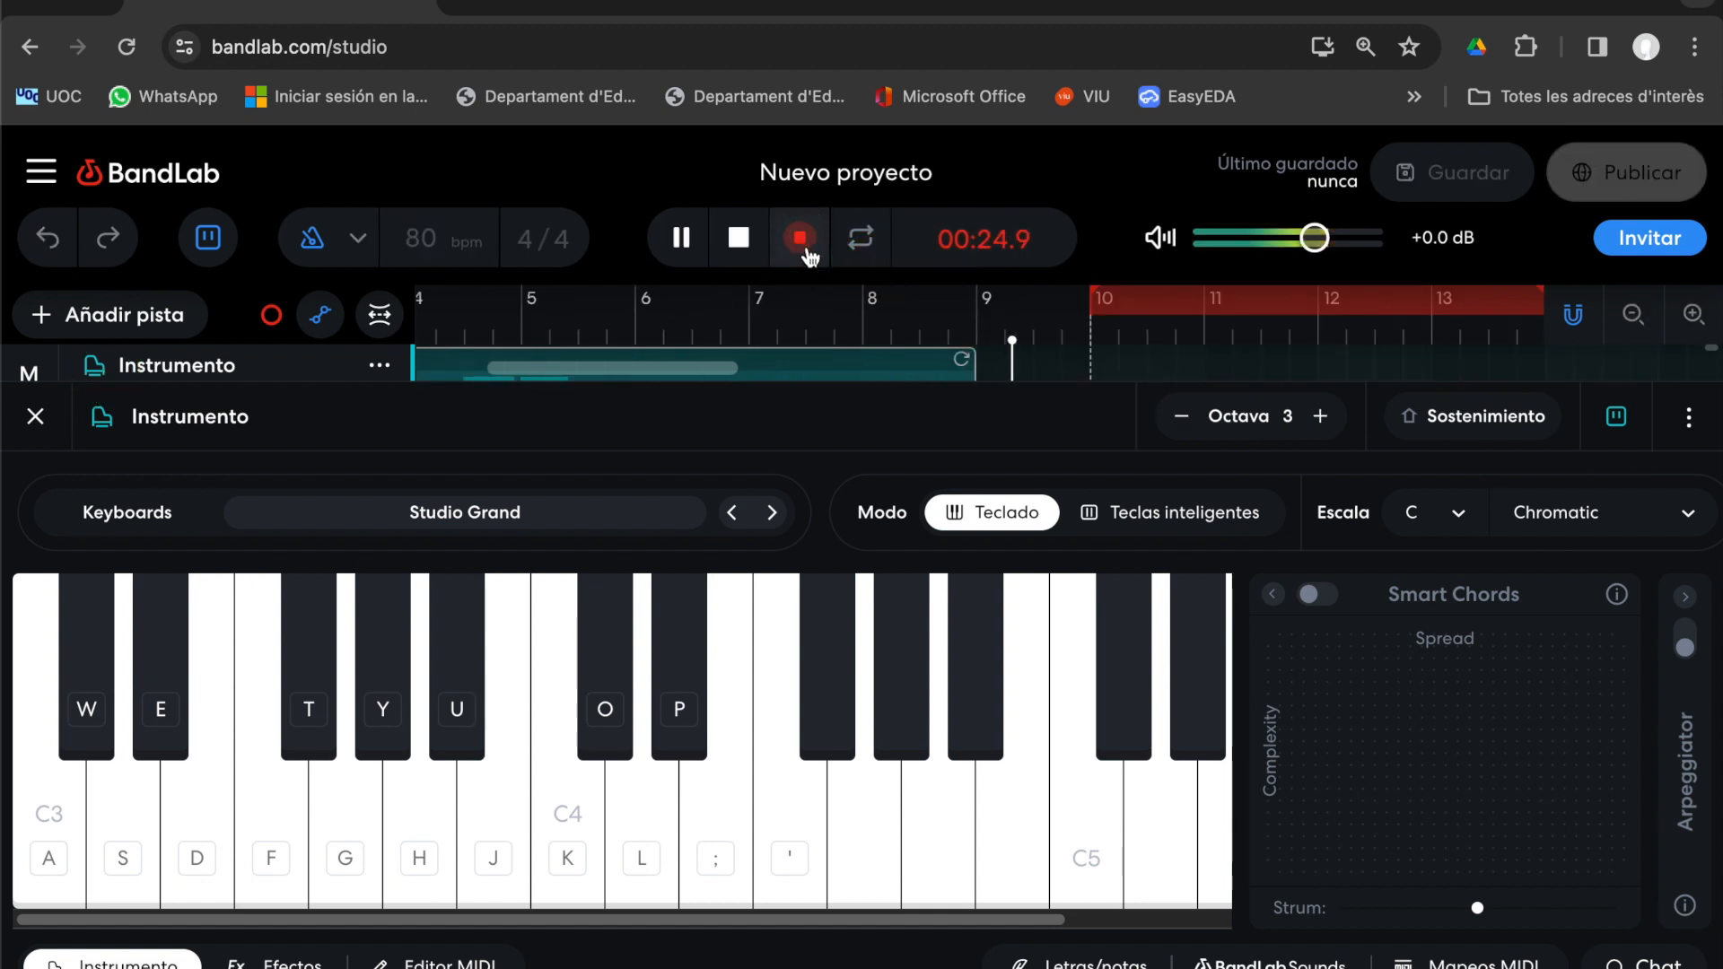
{"action": "key", "text": "a"}
{"action": "key", "text": "s"}
{"action": "key", "text": "d"}
{"action": "key", "text": "f"}
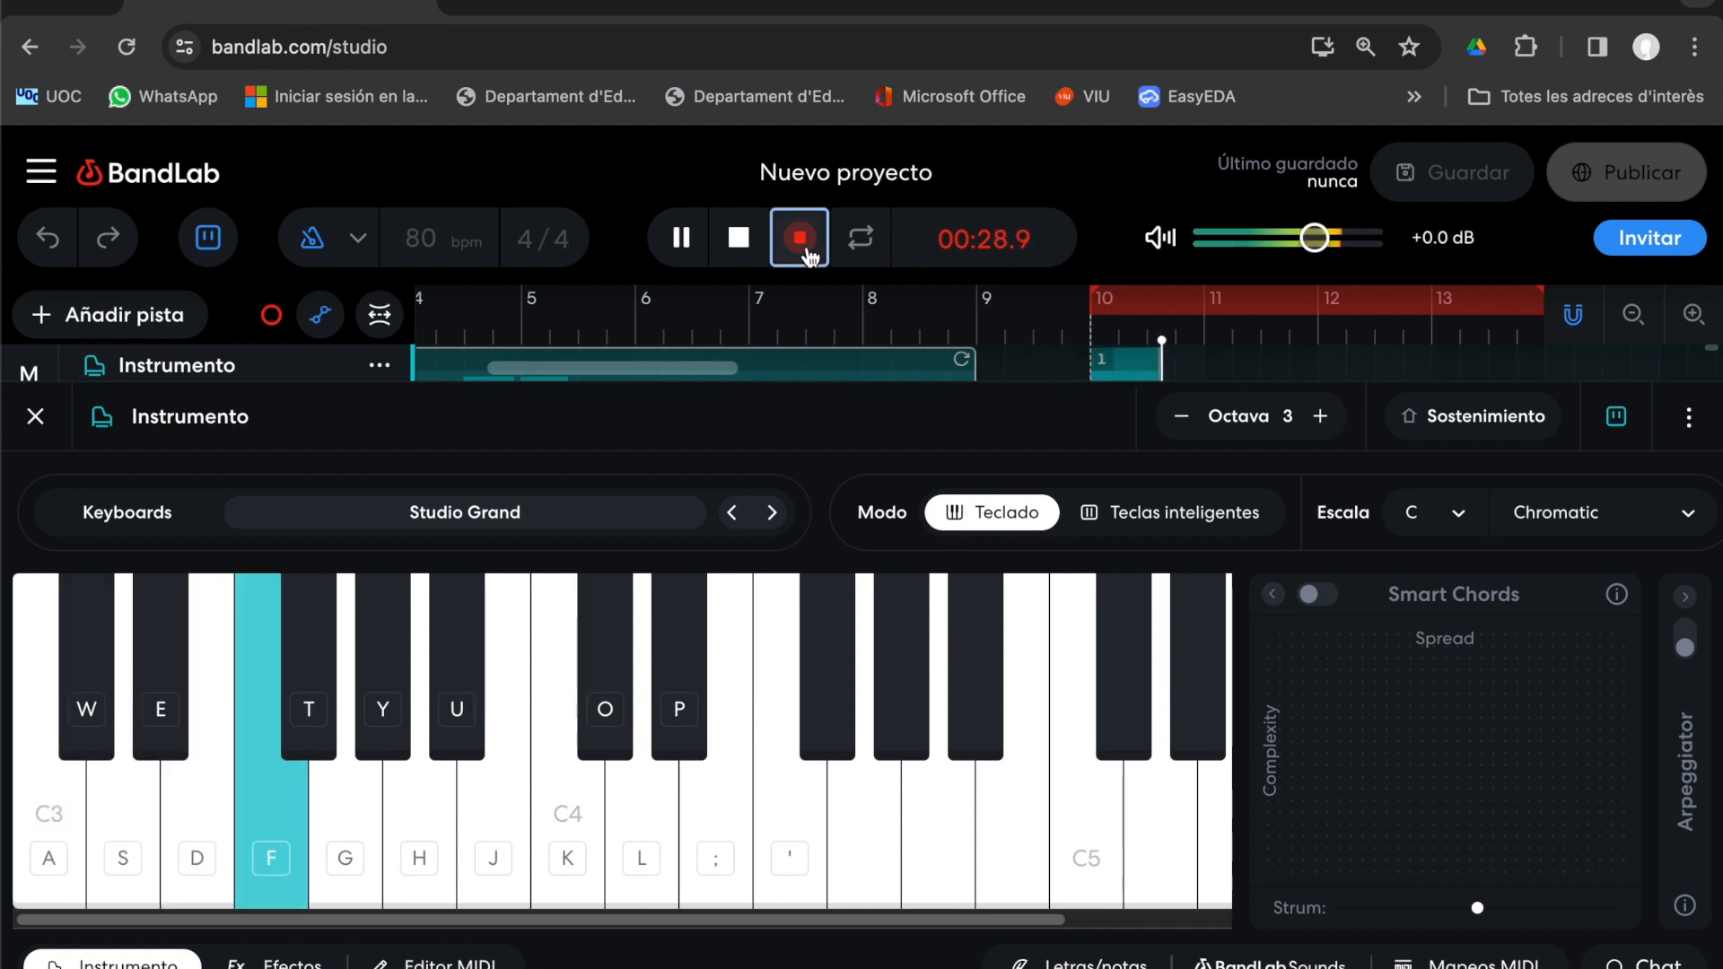
{"action": "key", "text": "g"}
Quantize all notes of the second recorded scale to 1/16 in the MIDI editor
{"action": "left_click", "coordinate": [1157, 400]}
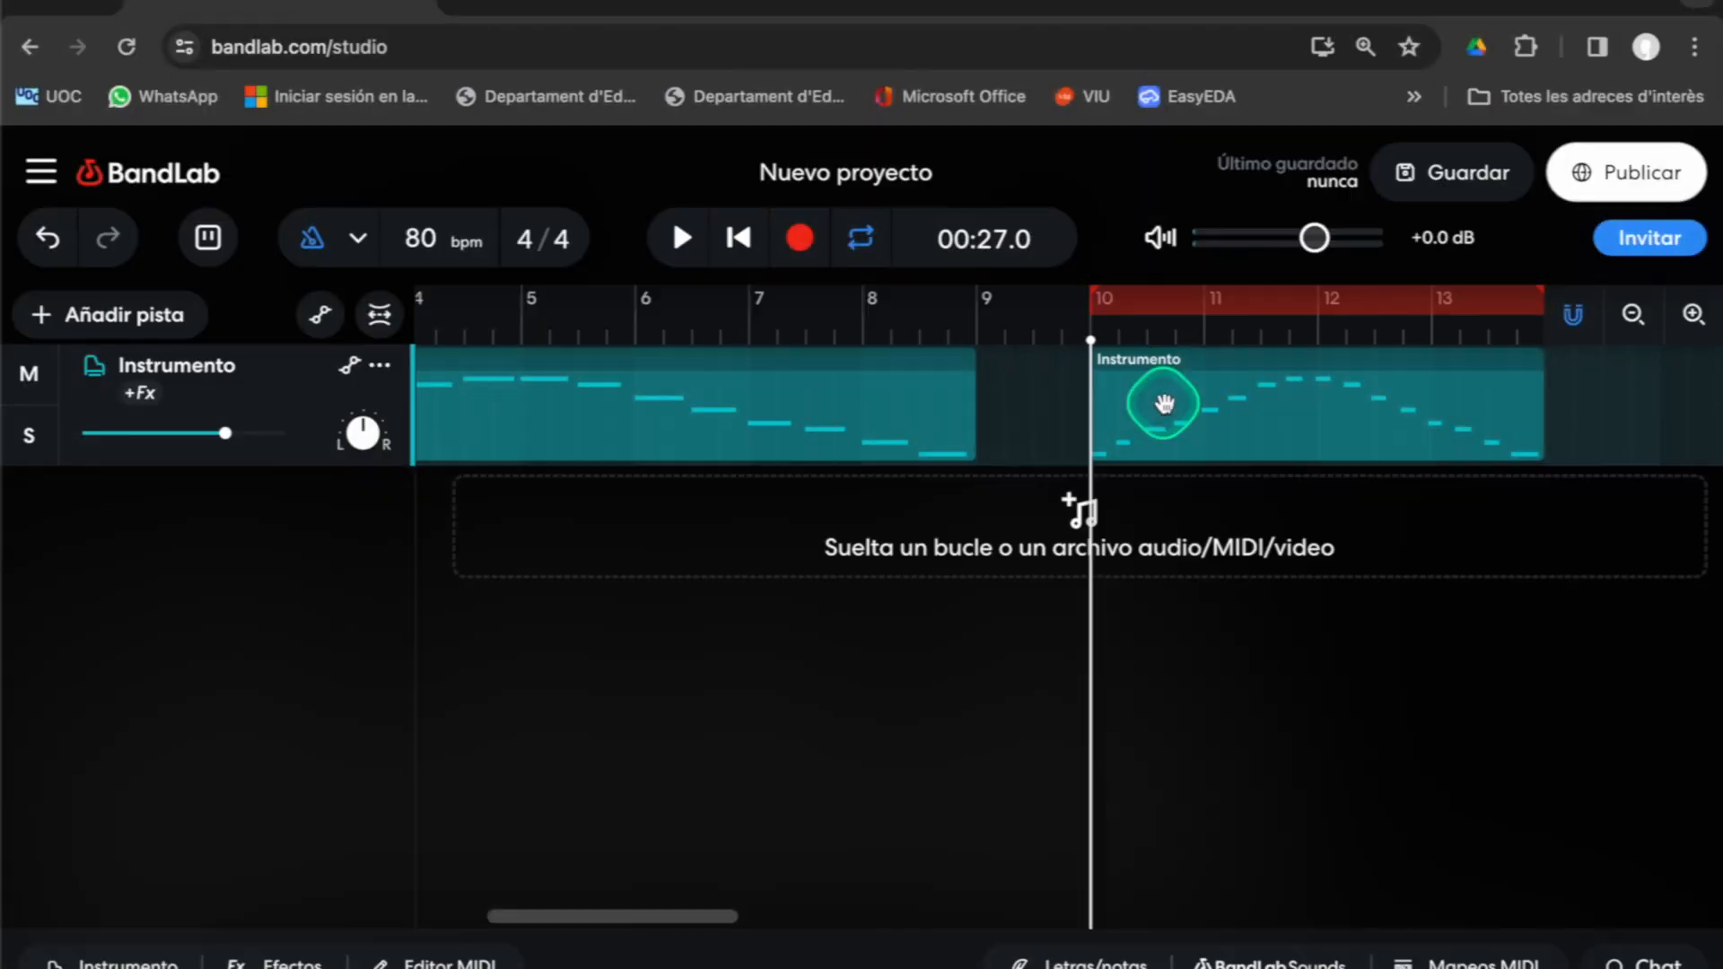
{"action": "double_click", "coordinate": [1188, 402]}
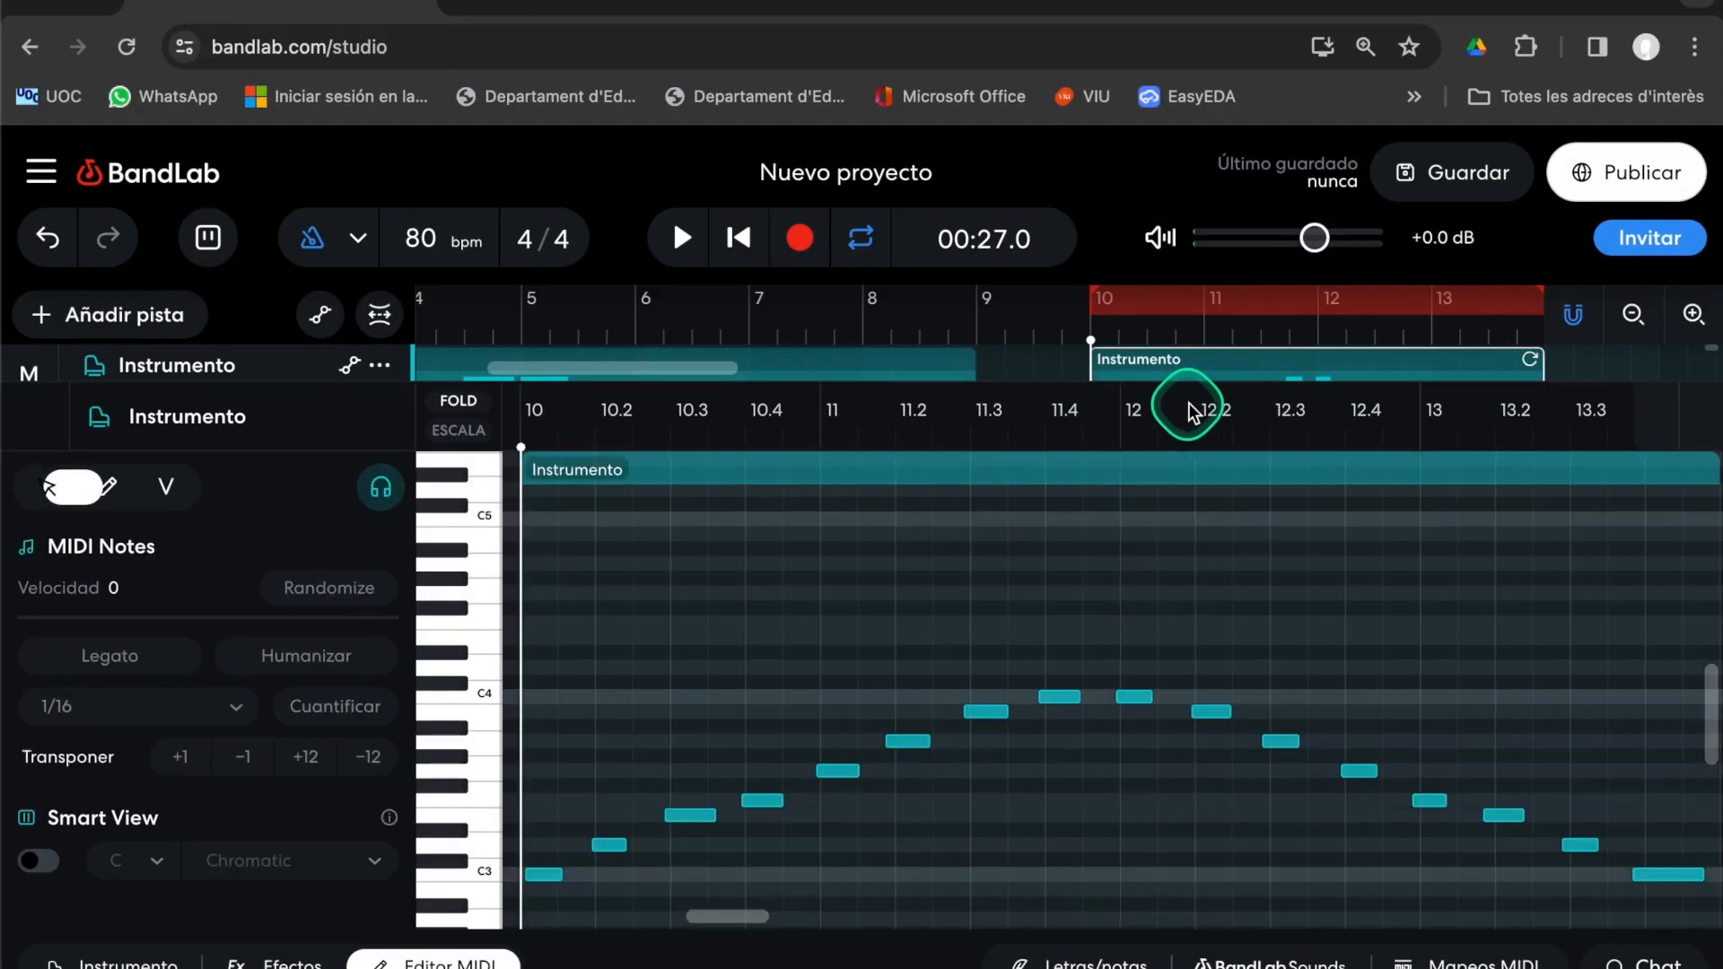
{"action": "key", "text": "super+a"}
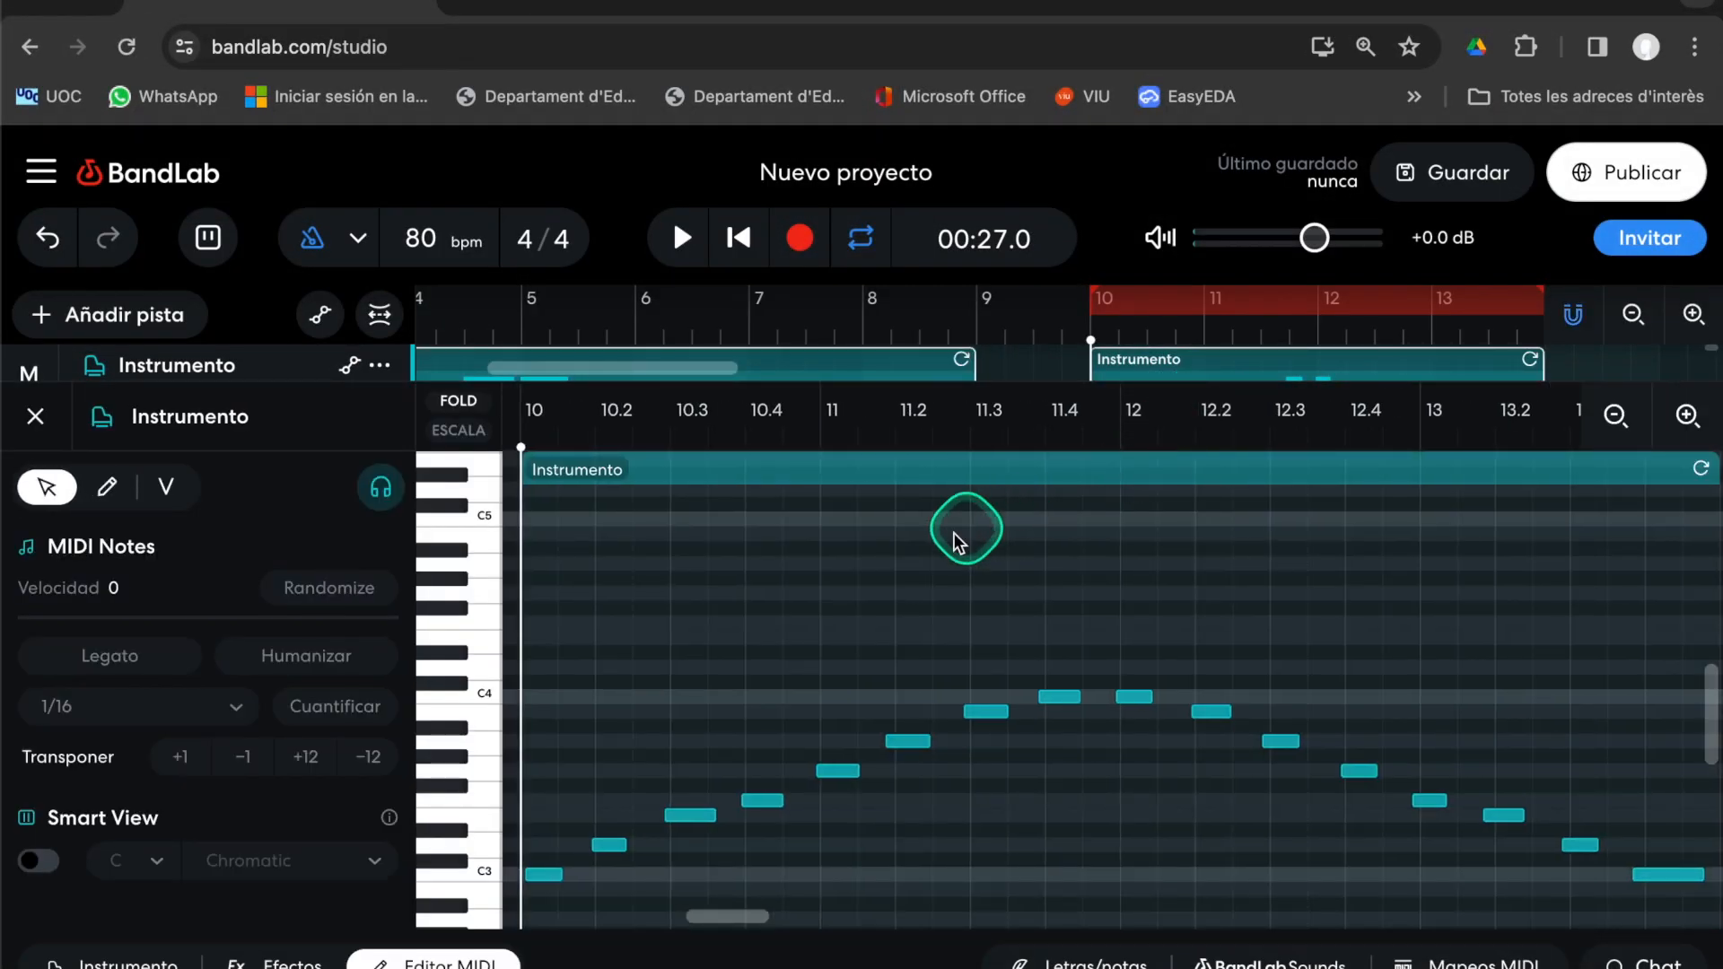
{"action": "key", "text": "super+a"}
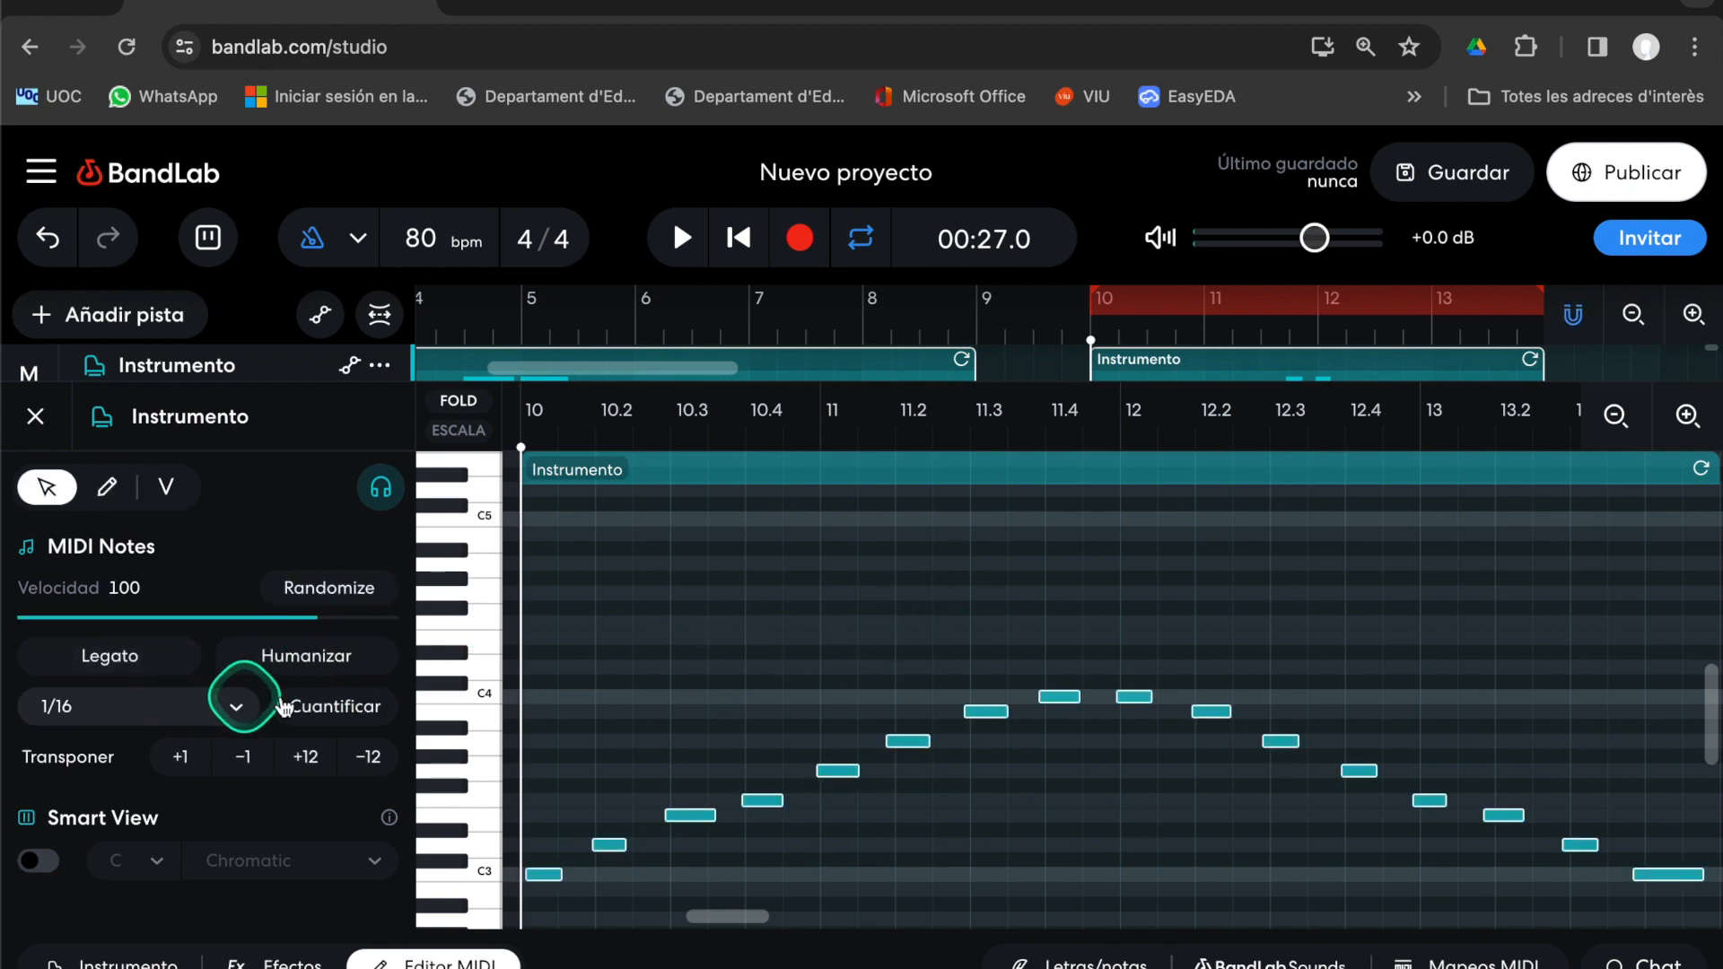
{"action": "left_click", "coordinate": [352, 714]}
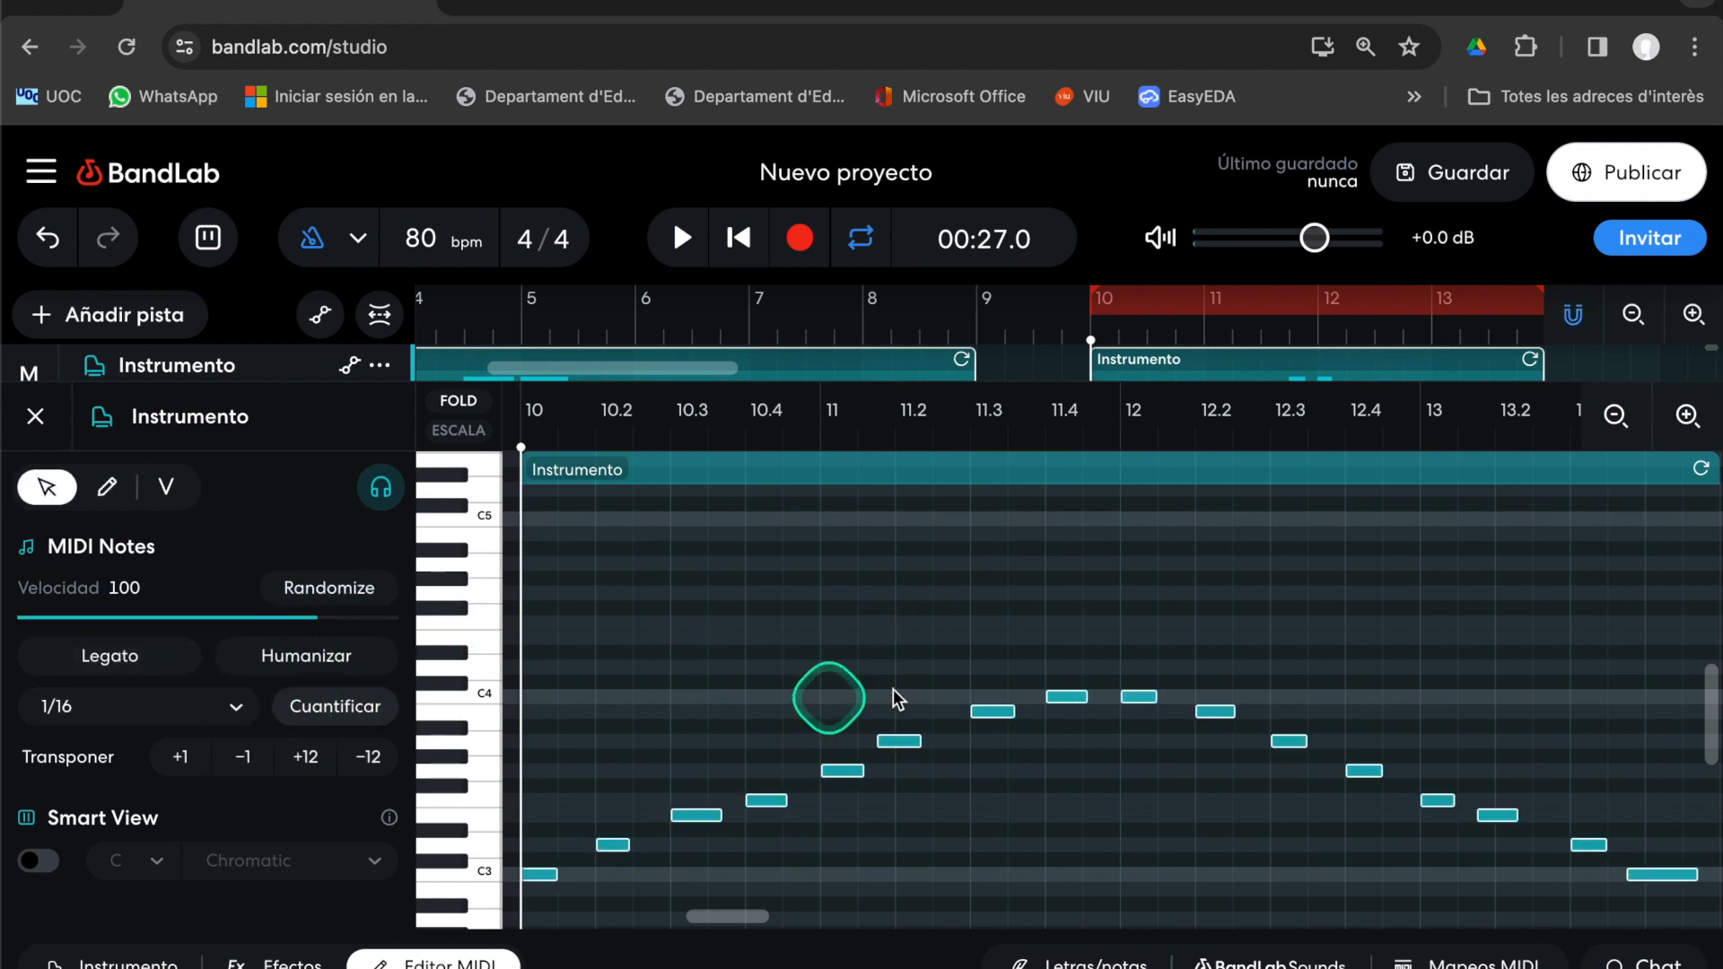
Align the ascending A3 with beat 11.2, the descending E3 with 13.2 and the final C3 with 13.4, checking the result by playback
{"action": "left_click", "coordinate": [821, 757]}
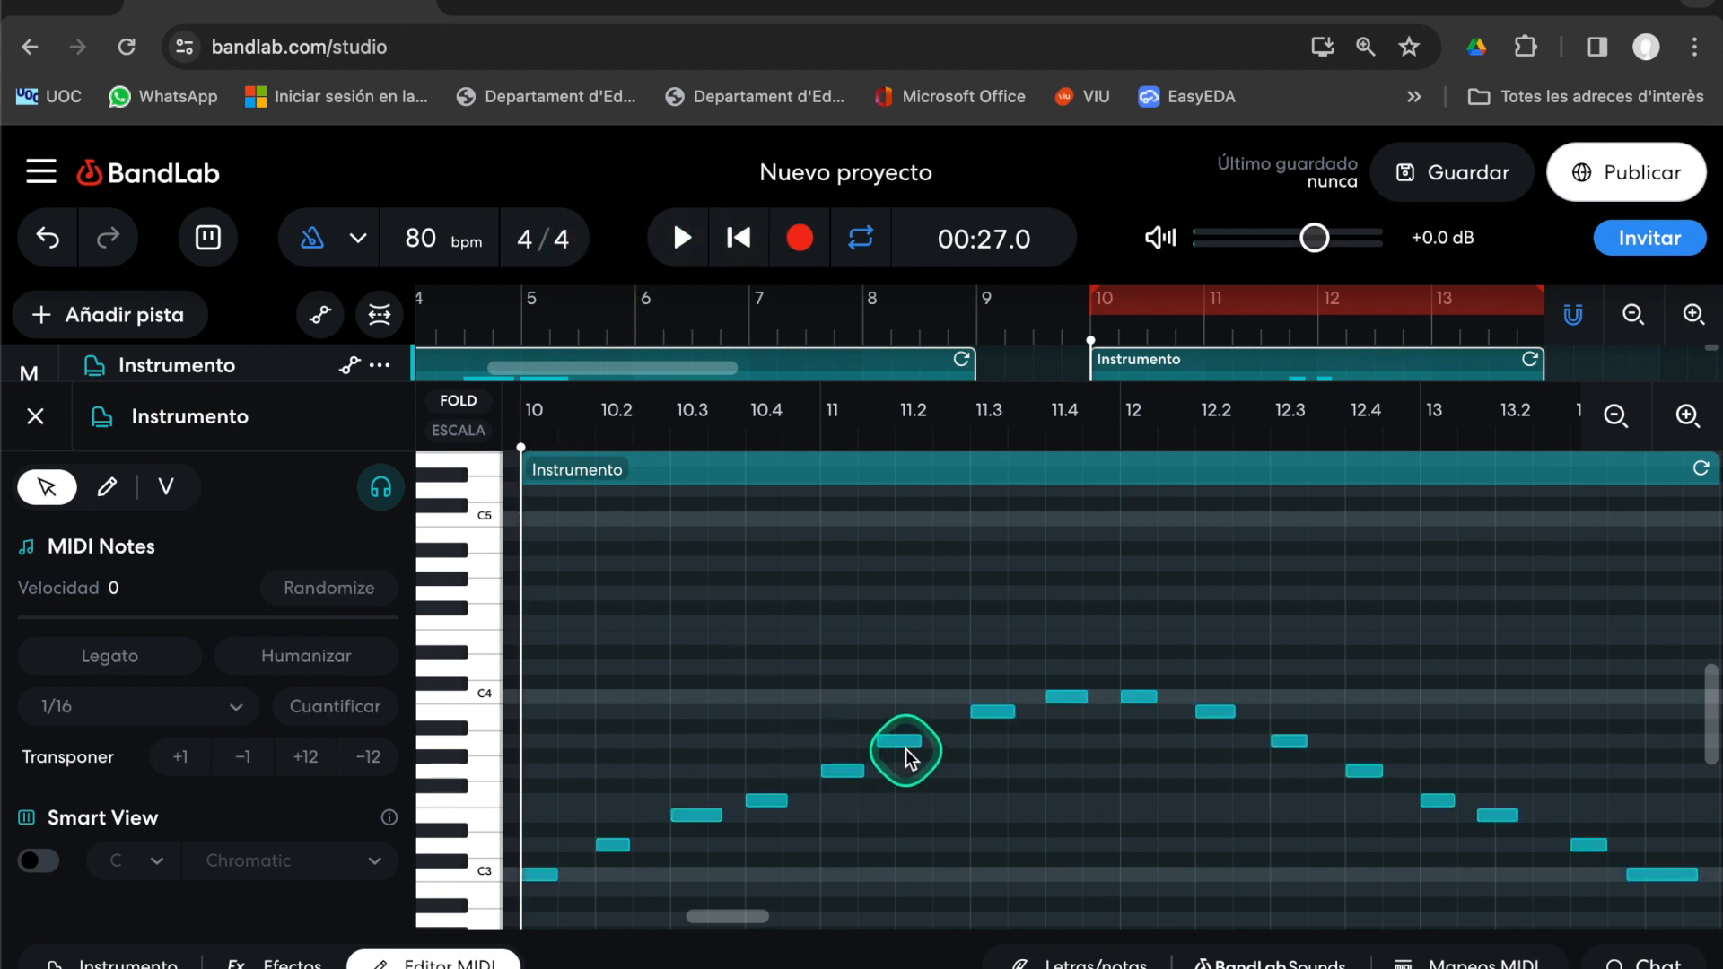
{"action": "left_click_drag", "start_coordinate": [907, 755], "coordinate": [915, 759]}
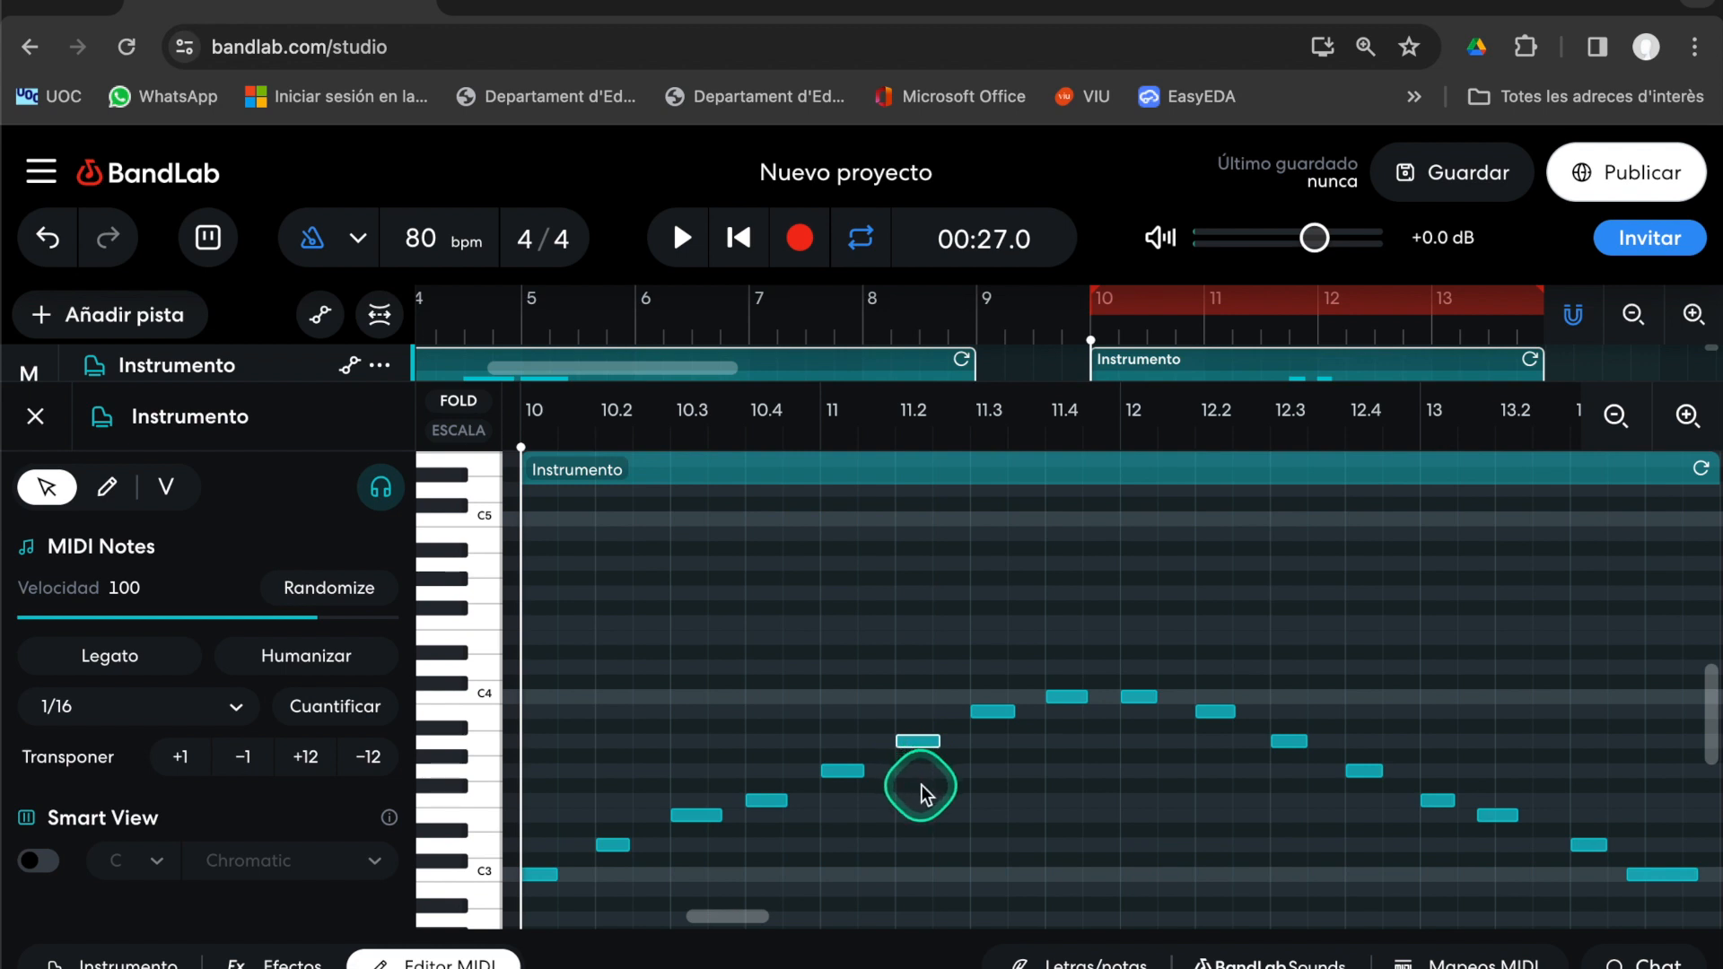
{"action": "left_click", "coordinate": [685, 244]}
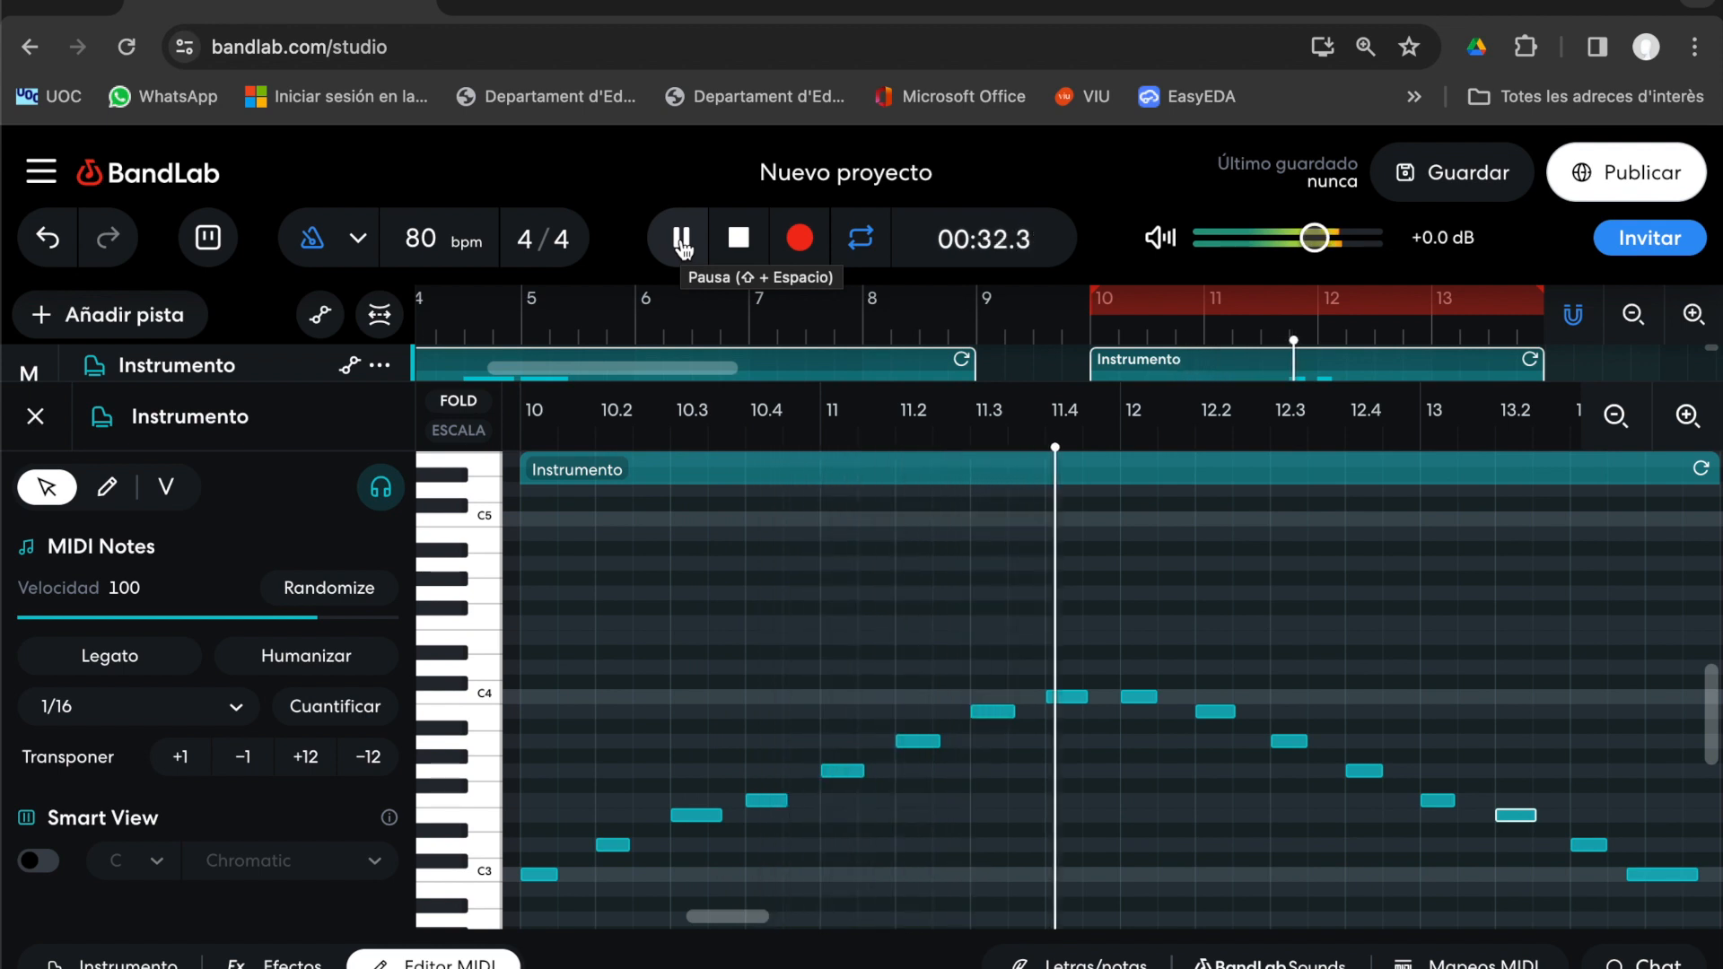
{"action": "left_click", "coordinate": [707, 245]}
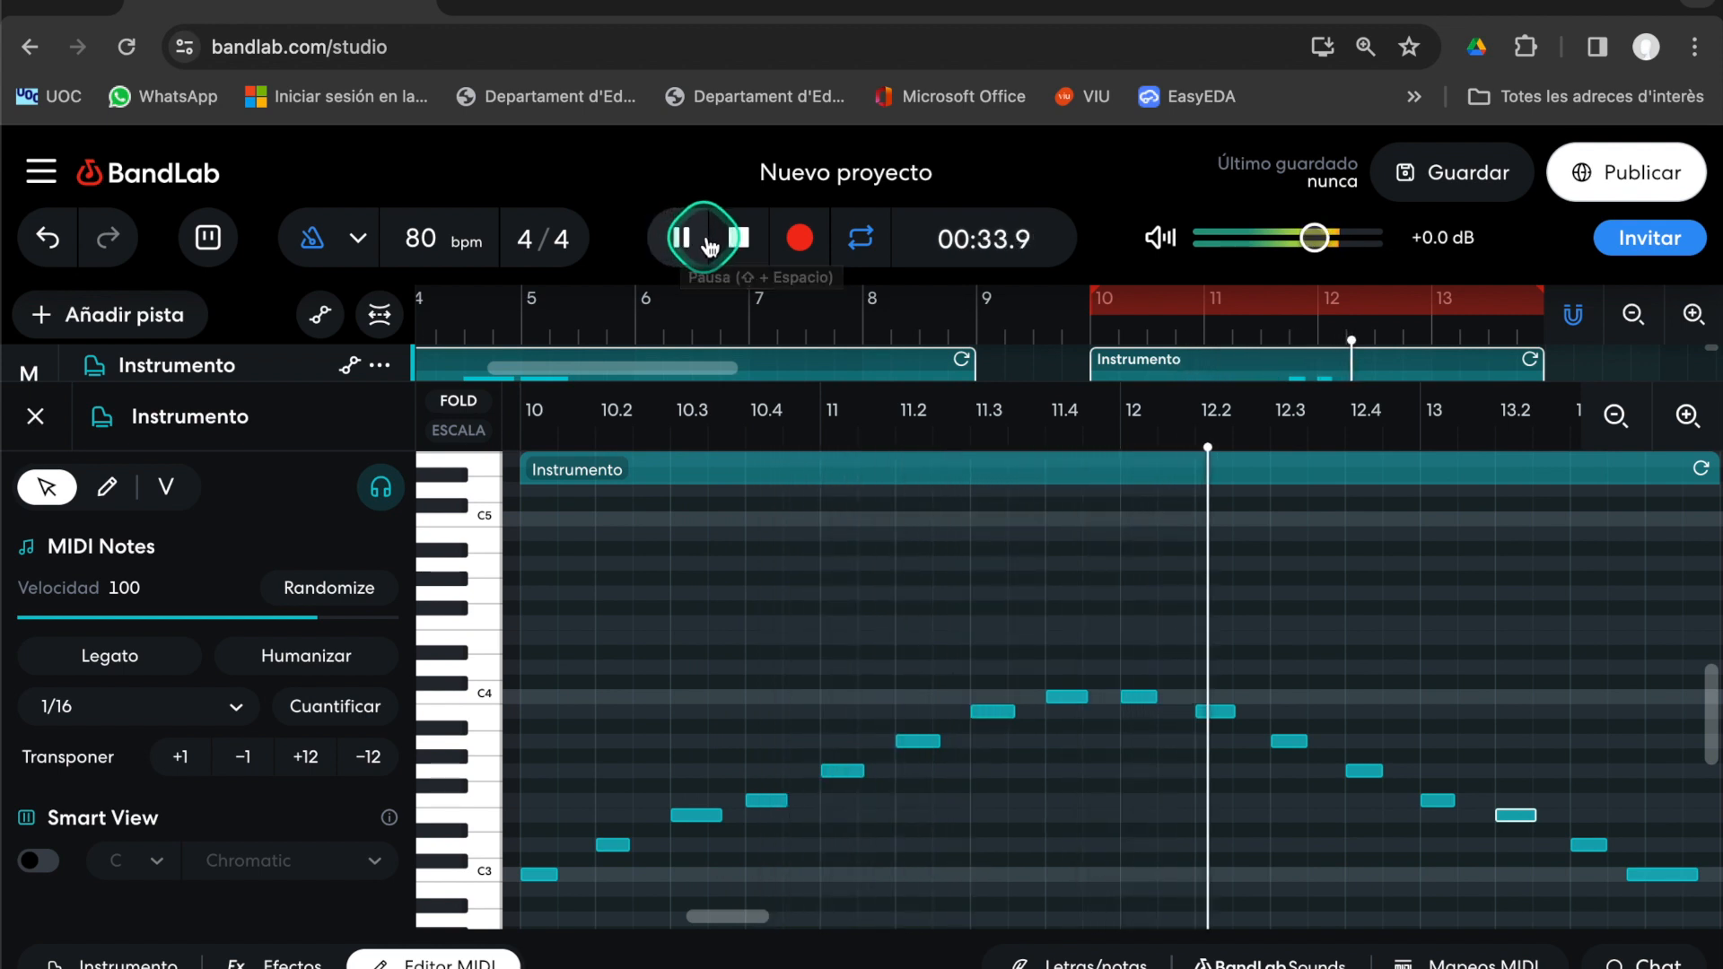
{"action": "left_click", "coordinate": [734, 236]}
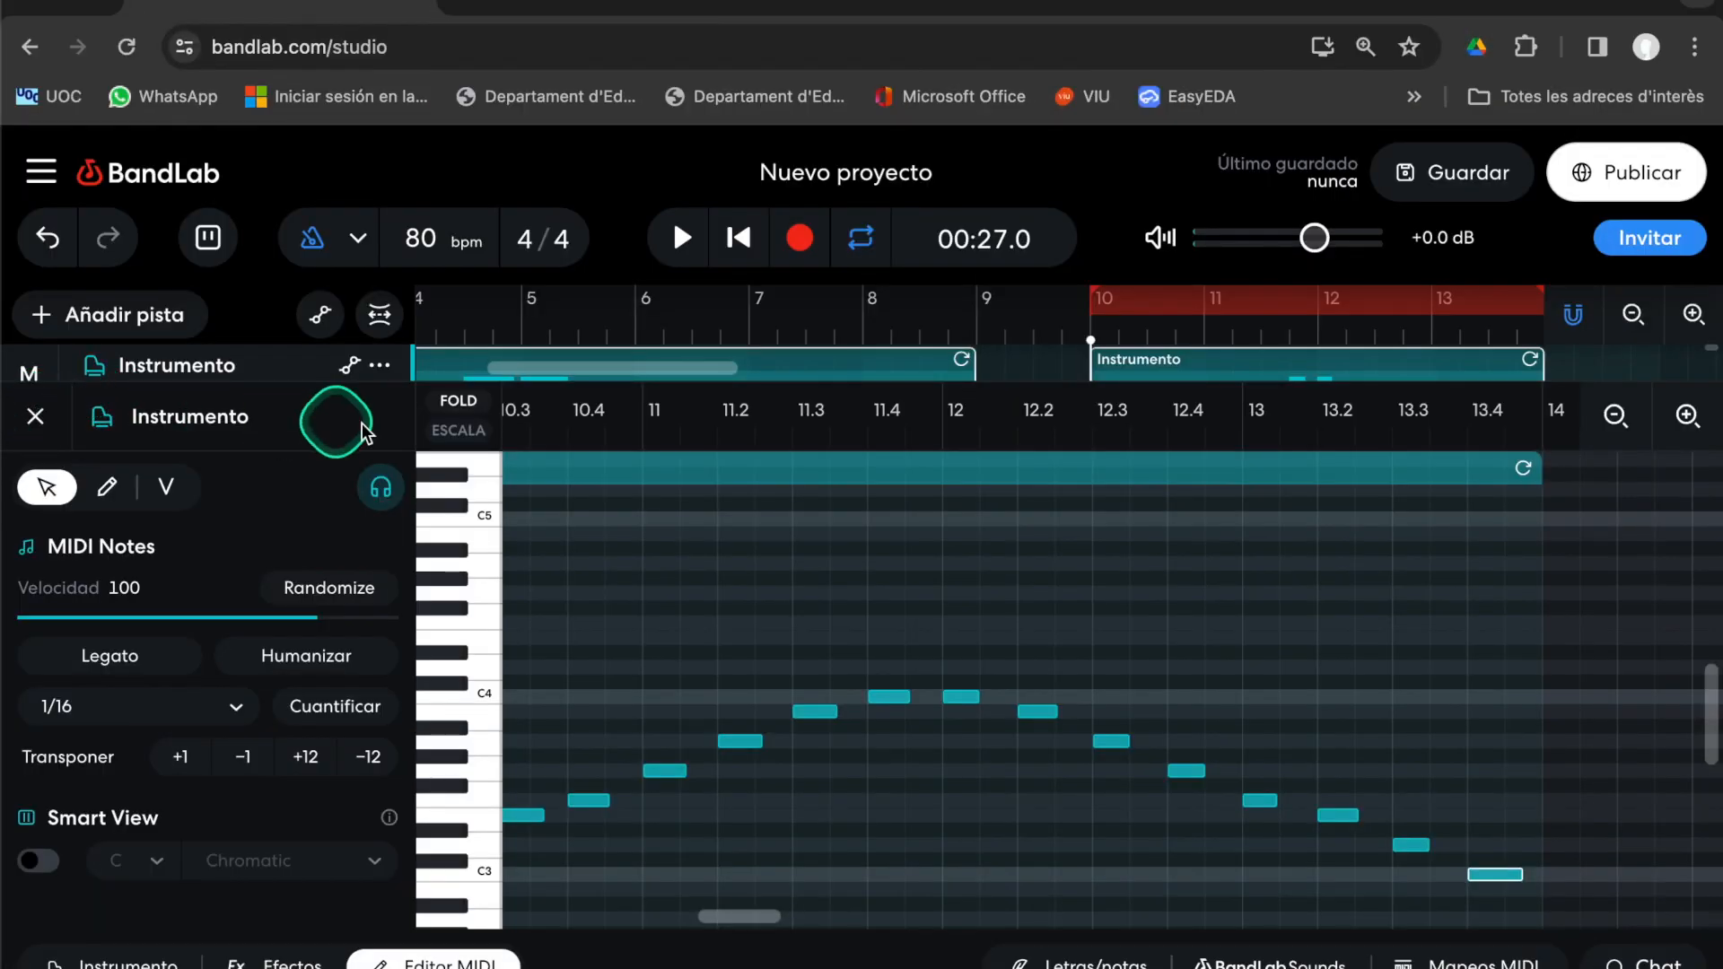
Extend the start of the loop range back to before bar 3 and move the second scale's region to start at bar 9
{"action": "left_click", "coordinate": [854, 388]}
{"action": "left_click", "coordinate": [1138, 398]}
{"action": "left_click", "coordinate": [1032, 396]}
{"action": "left_click", "coordinate": [1325, 403]}
{"action": "left_click_drag", "start_coordinate": [1227, 410], "coordinate": [1172, 406]}
{"action": "left_click_drag", "start_coordinate": [1110, 309], "coordinate": [369, 300]}
{"action": "left_click", "coordinate": [1348, 378]}
{"action": "left_click_drag", "start_coordinate": [1348, 378], "coordinate": [1235, 584]}
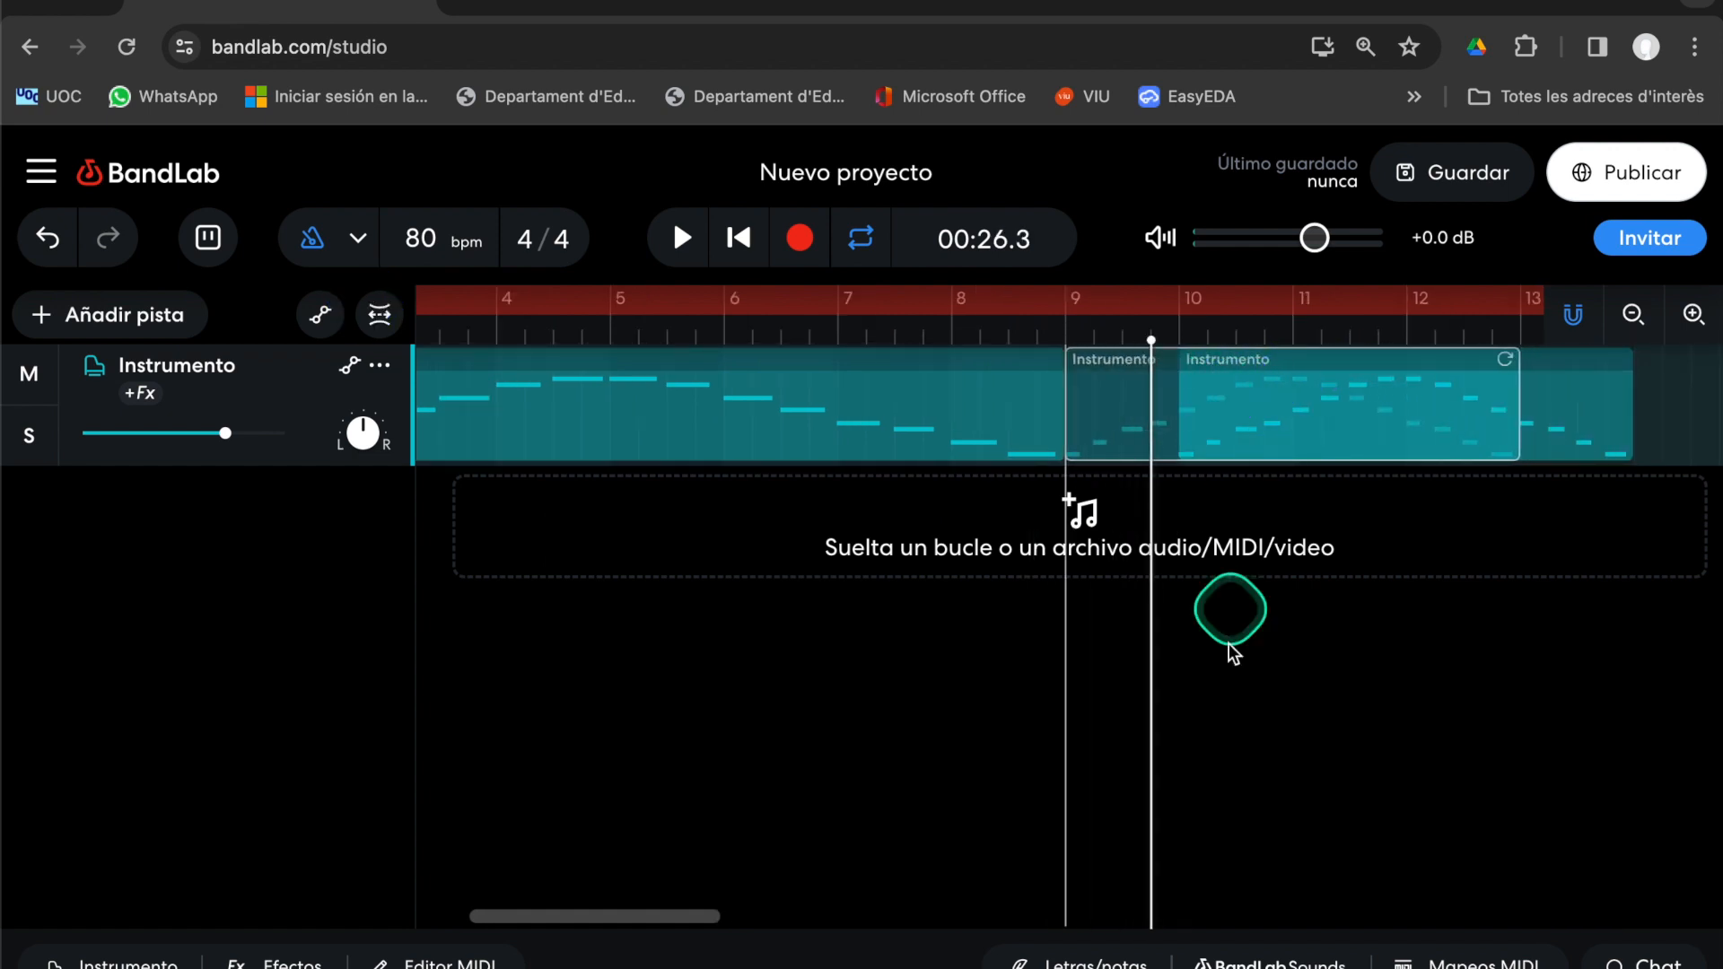
Play back both scales while adjusting the loop range to start just after bar 2, and stop playback after the second region
{"action": "left_click", "coordinate": [681, 240]}
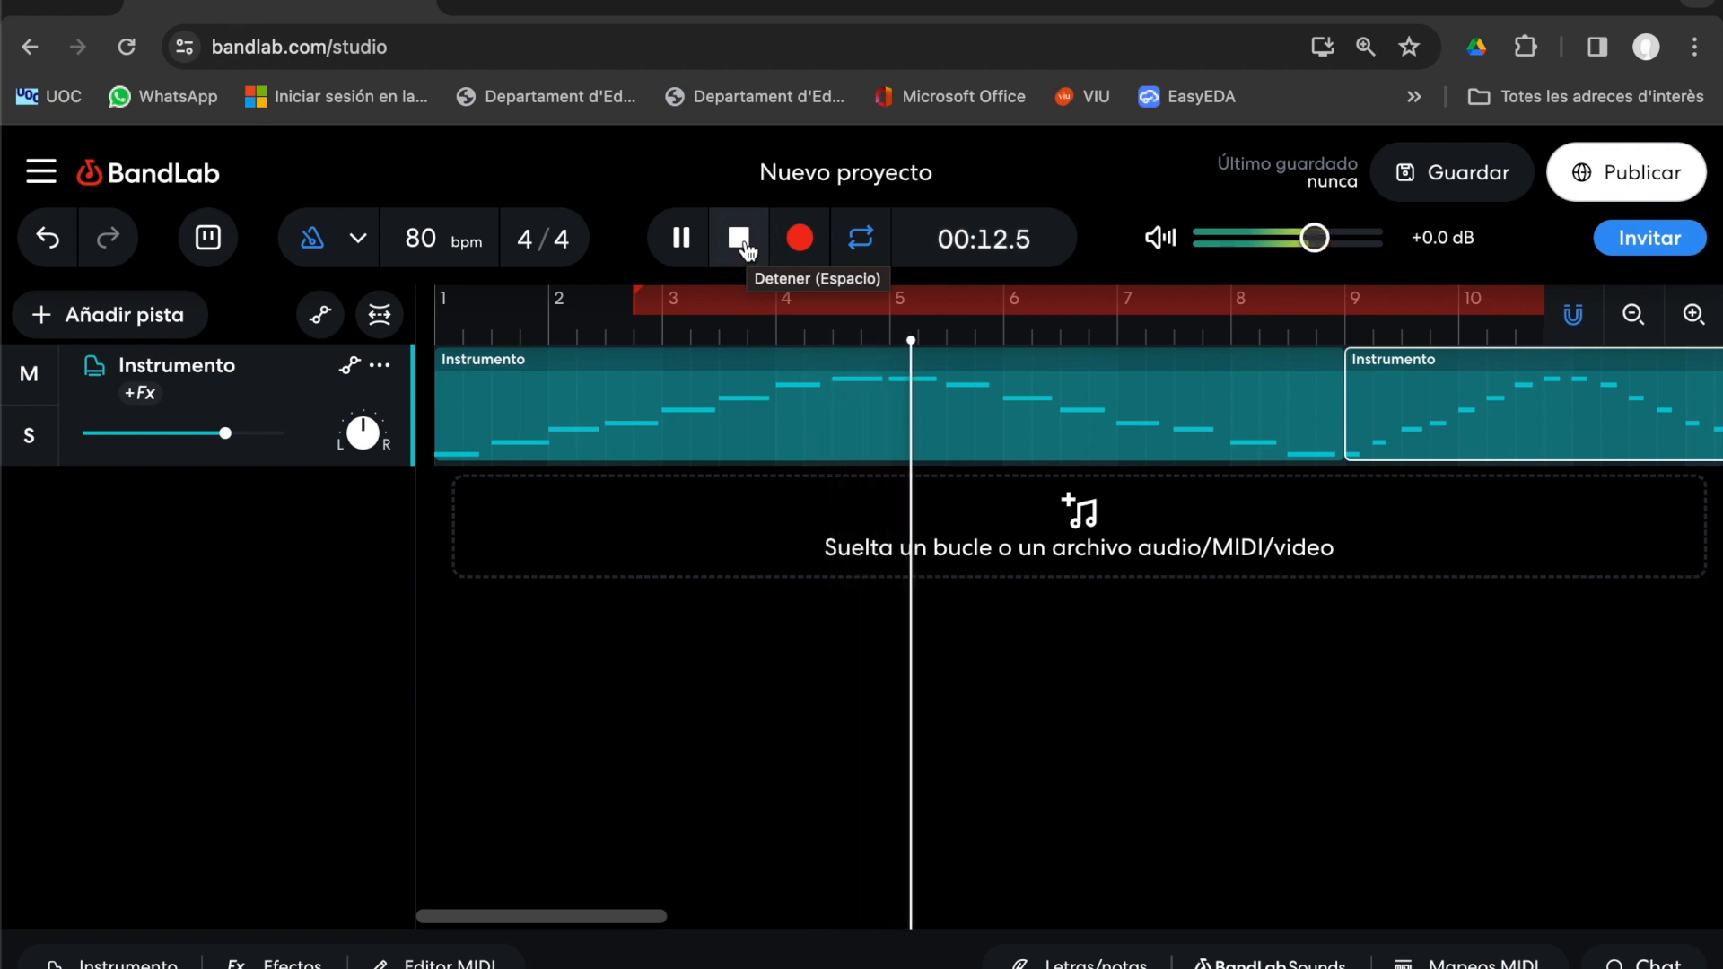
{"action": "left_click_drag", "start_coordinate": [637, 292], "coordinate": [385, 281]}
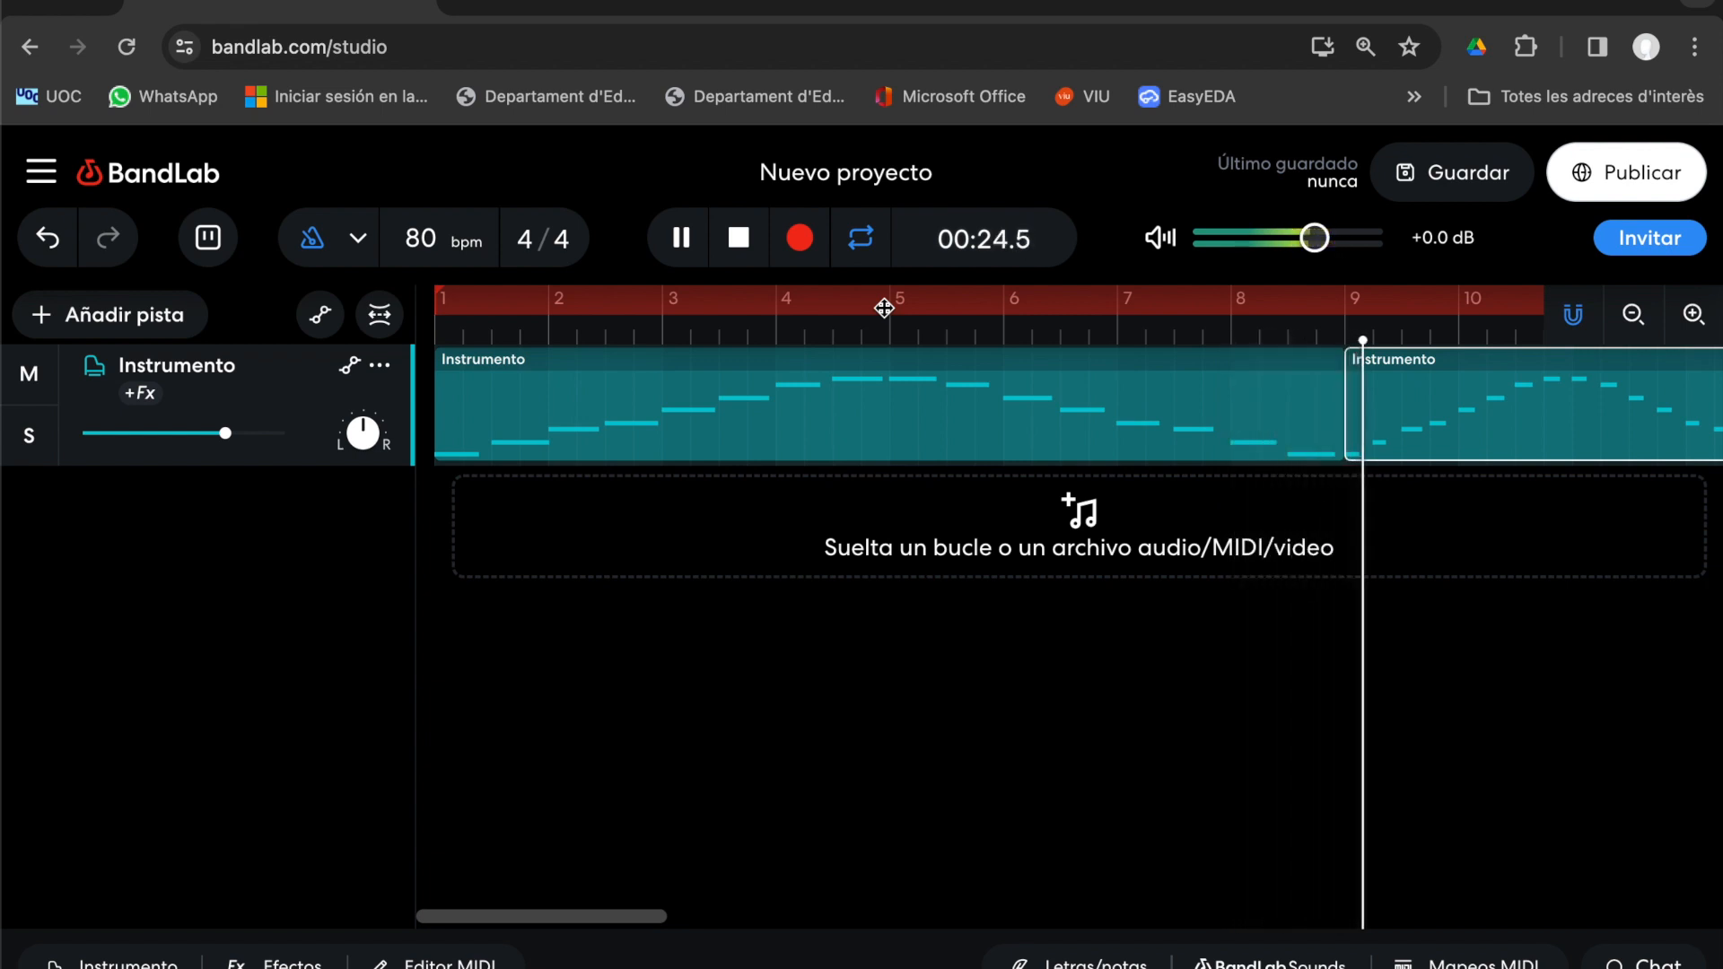
{"action": "left_click_drag", "start_coordinate": [1577, 309], "coordinate": [1653, 311]}
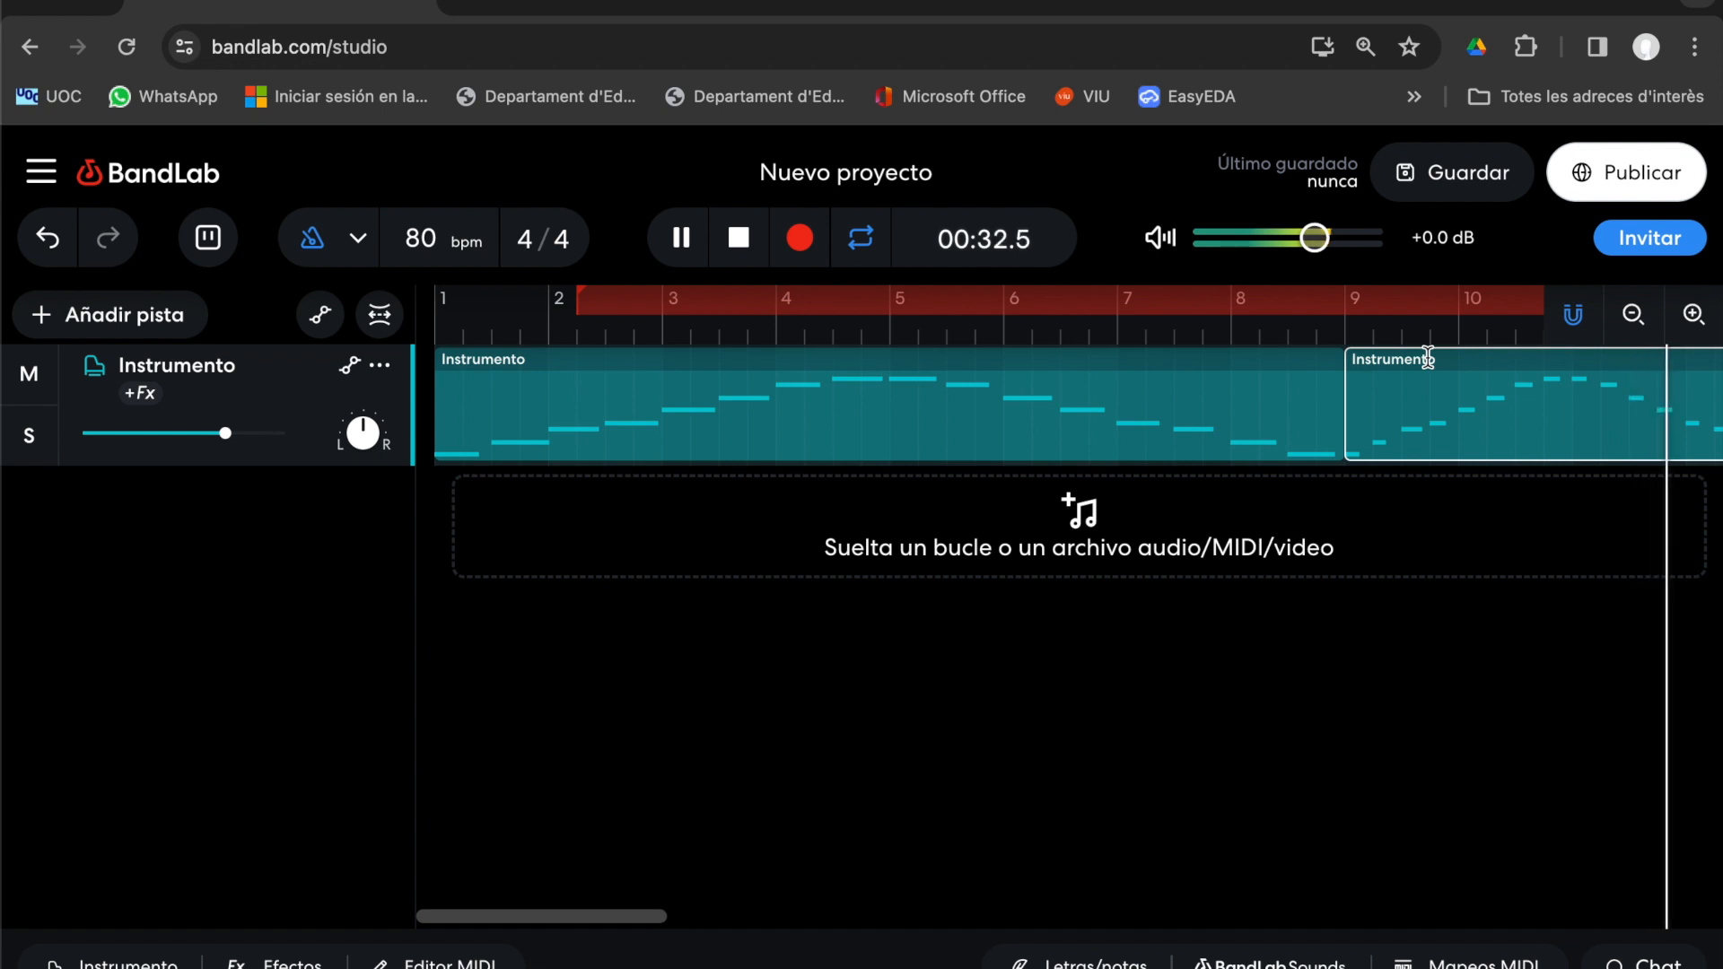
{"action": "left_click", "coordinate": [1634, 314]}
{"action": "left_click", "coordinate": [1634, 315]}
{"action": "left_click", "coordinate": [1633, 314]}
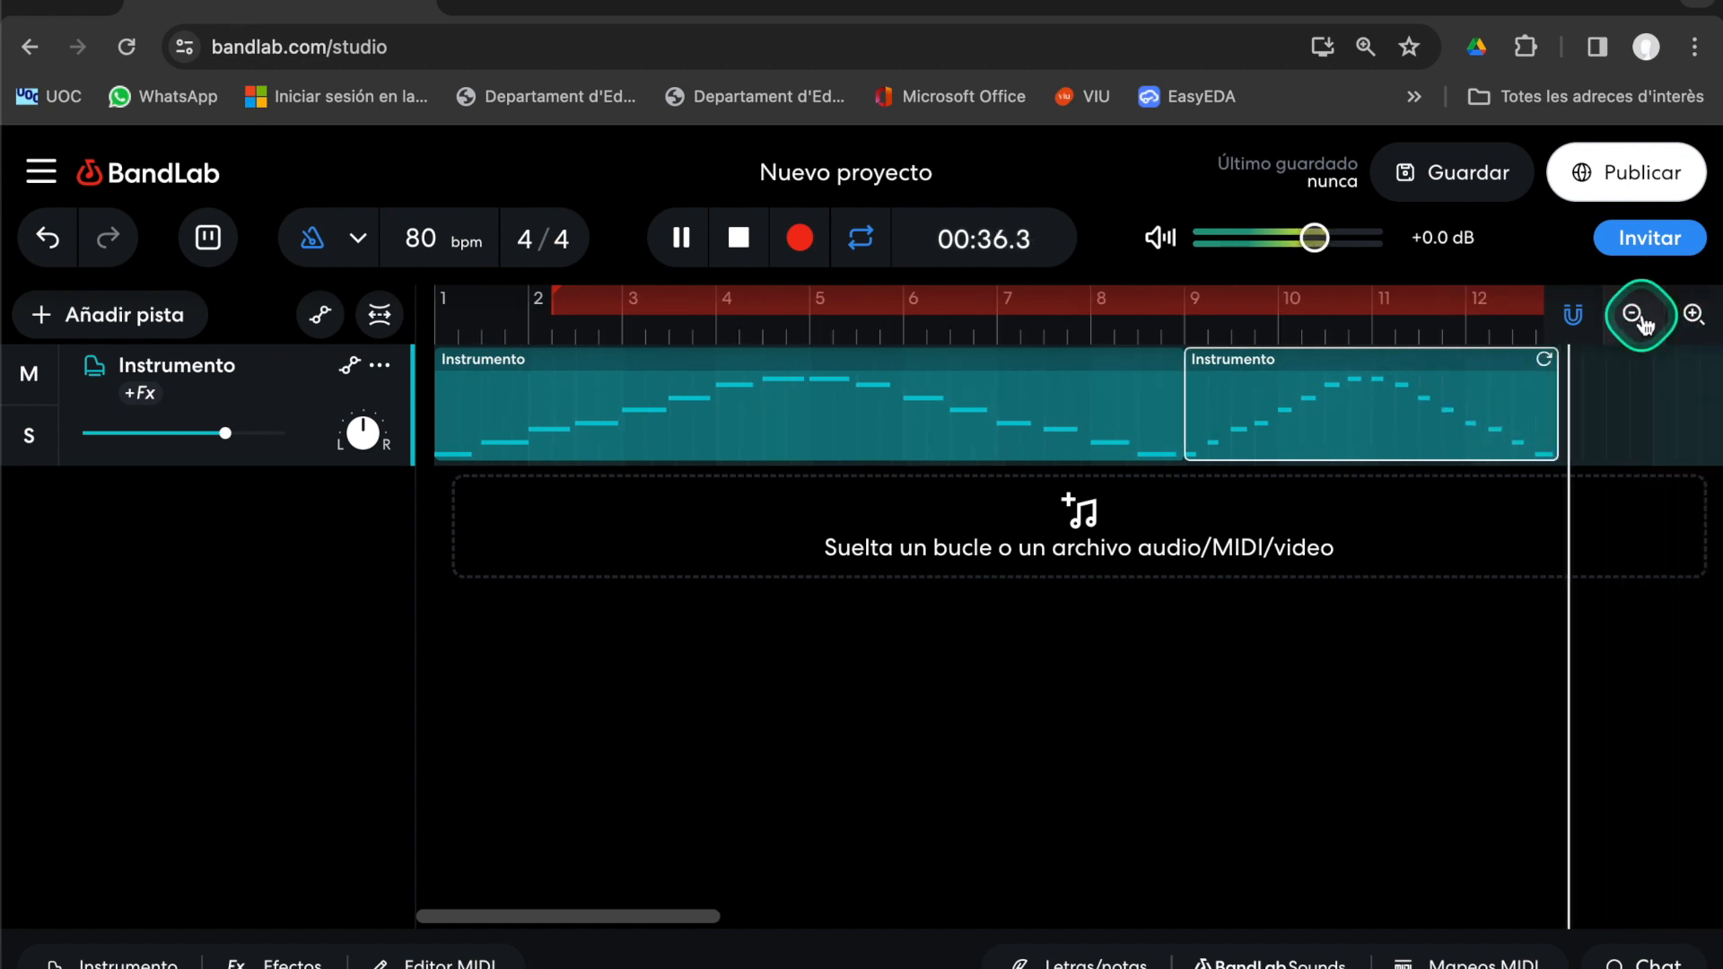
{"action": "left_click", "coordinate": [1634, 314]}
{"action": "key", "text": "space"}
Rename the project "Escala de Do"
{"action": "left_click_drag", "start_coordinate": [934, 175], "coordinate": [746, 167]}
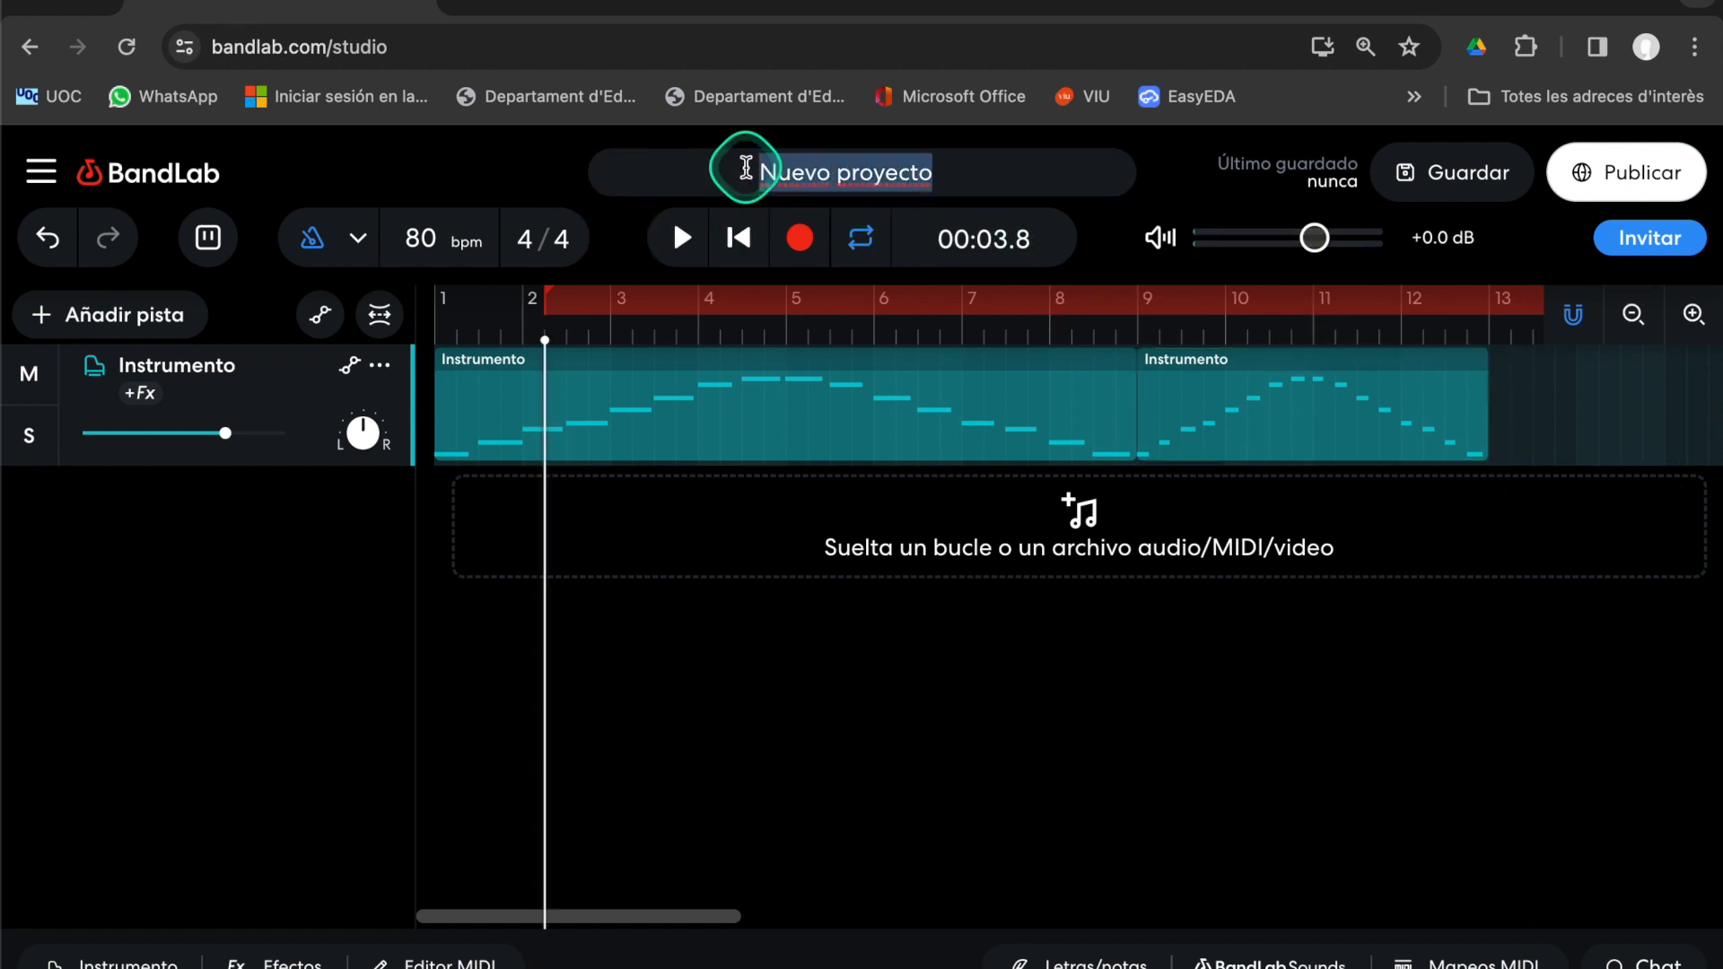
{"action": "type", "text": "Es"}
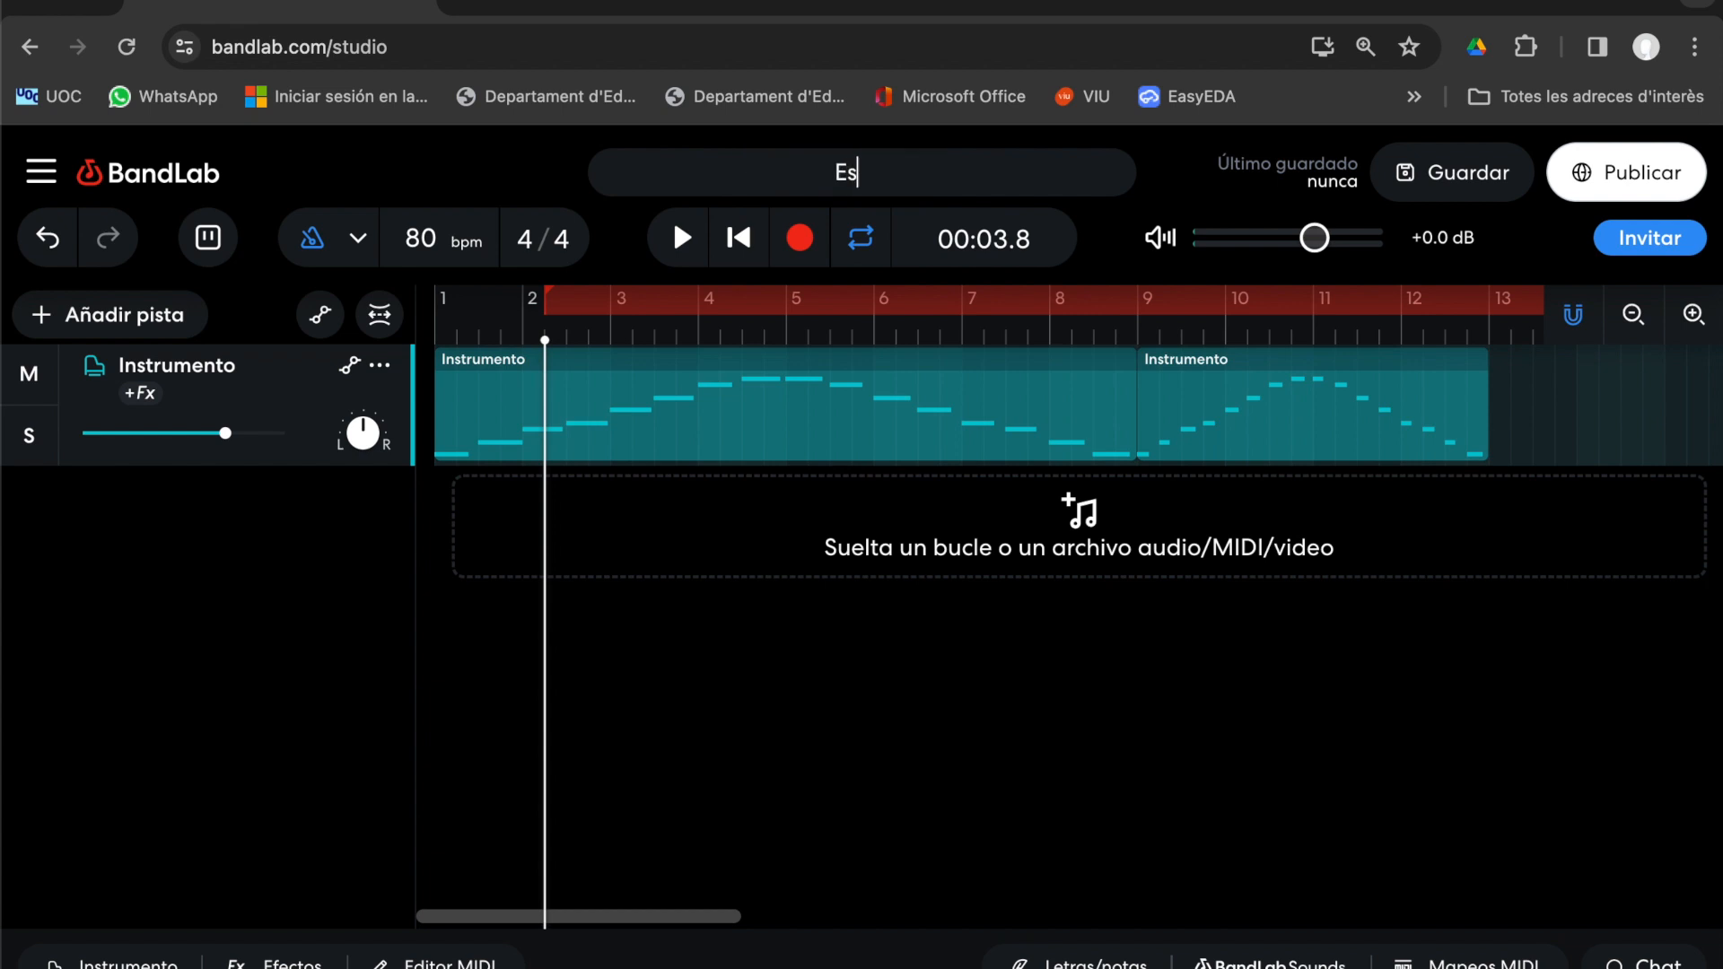
{"action": "type", "text": "cala de Do"}
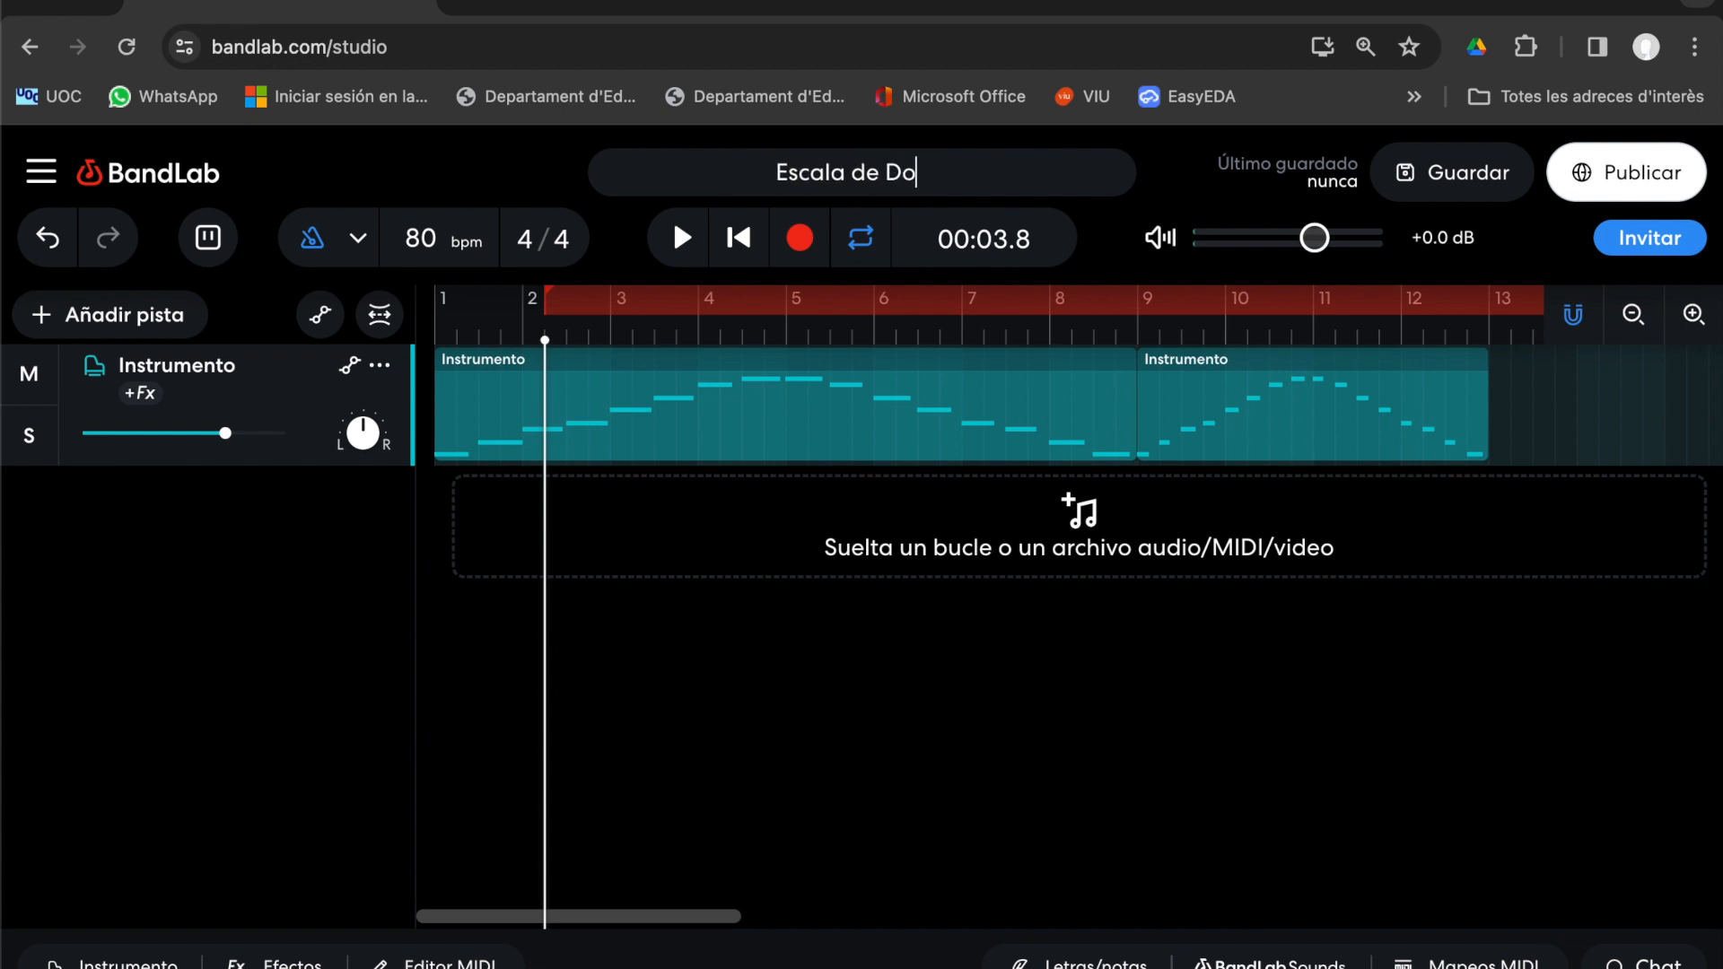